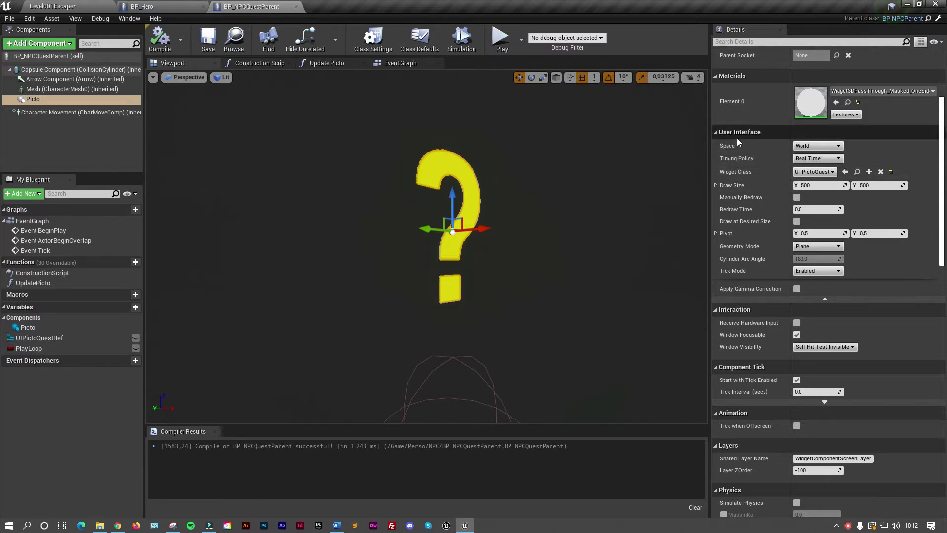
Switch the Picto widget's Space from World to Screen, compile, and start Play
scroll(740, 146, "up", 2)
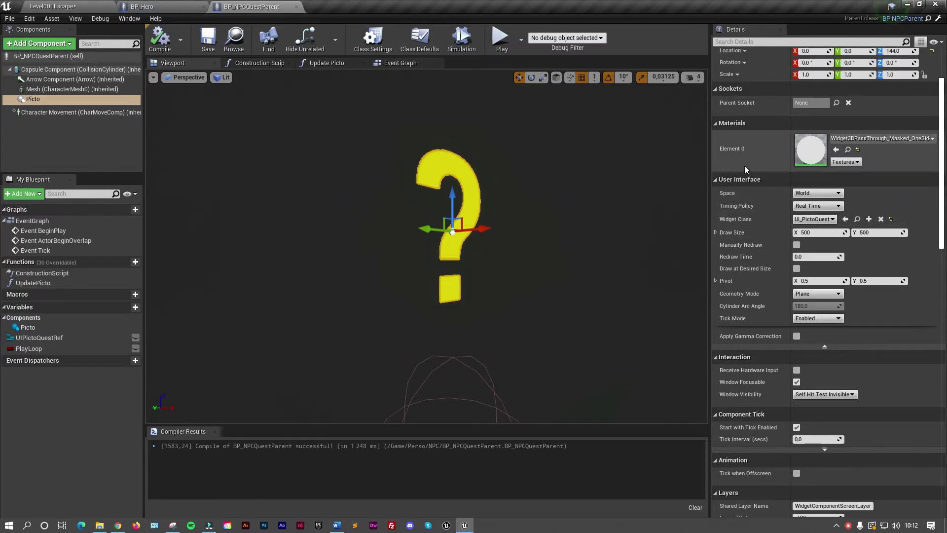
left_click(819, 194)
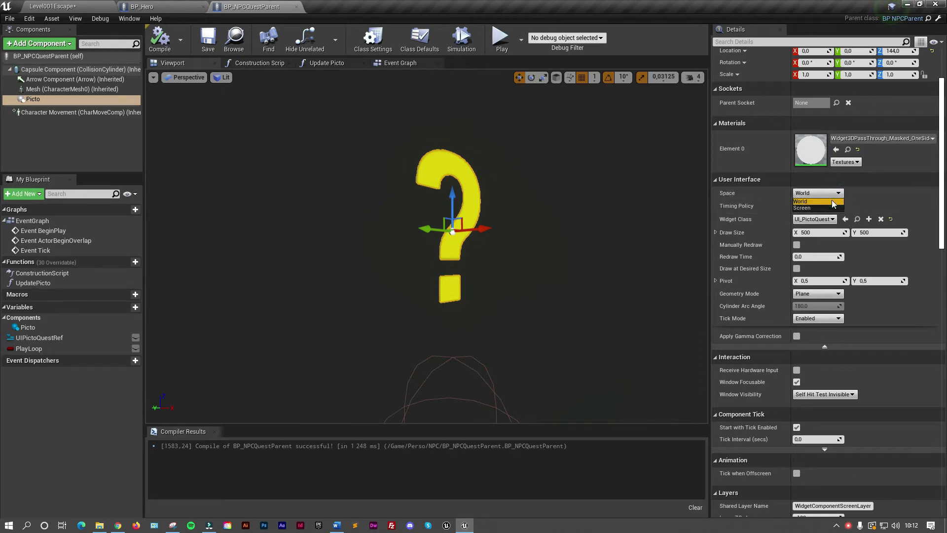
left_click(808, 208)
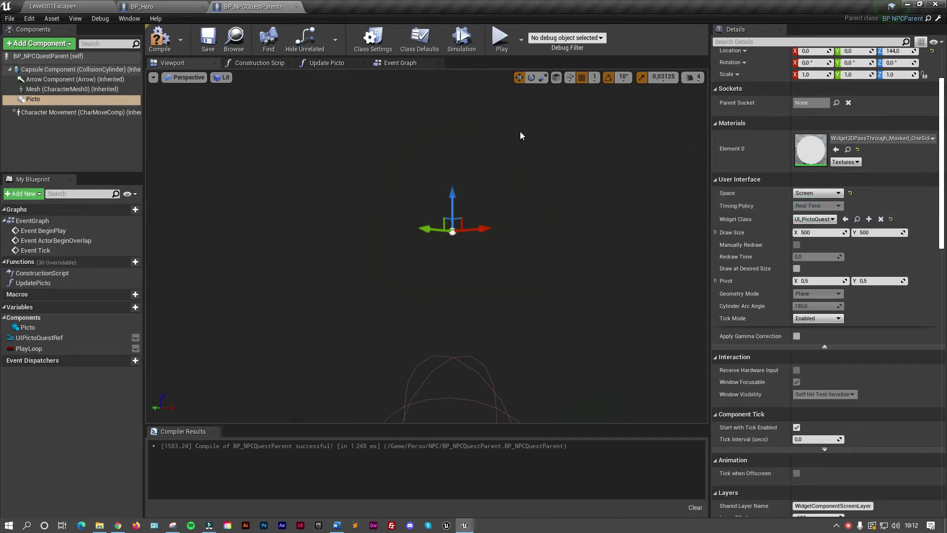
left_click(161, 39)
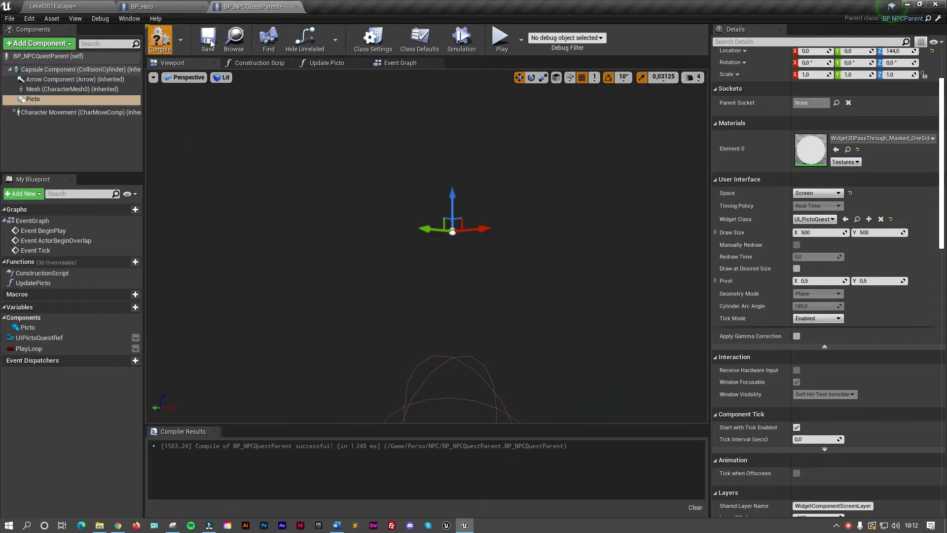
left_click(501, 42)
Run the hero with WASD past the NPCs, up the stairs and back to check the quest icons
left_click(500, 105)
key("w")
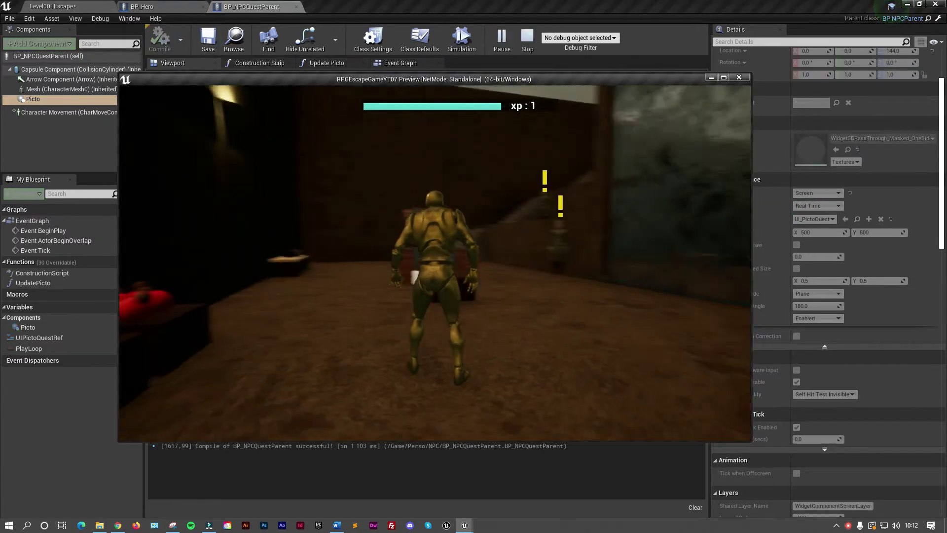
key("w")
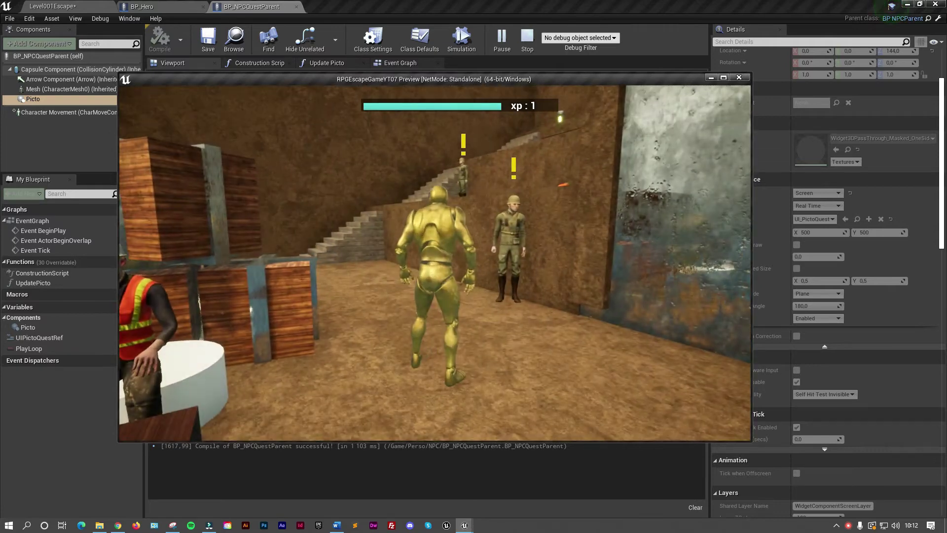
key("a")
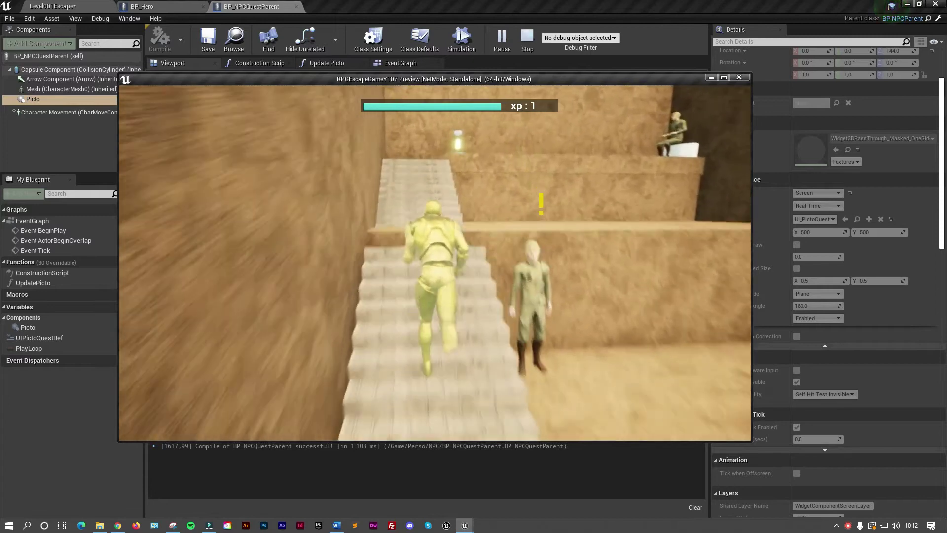
key("w")
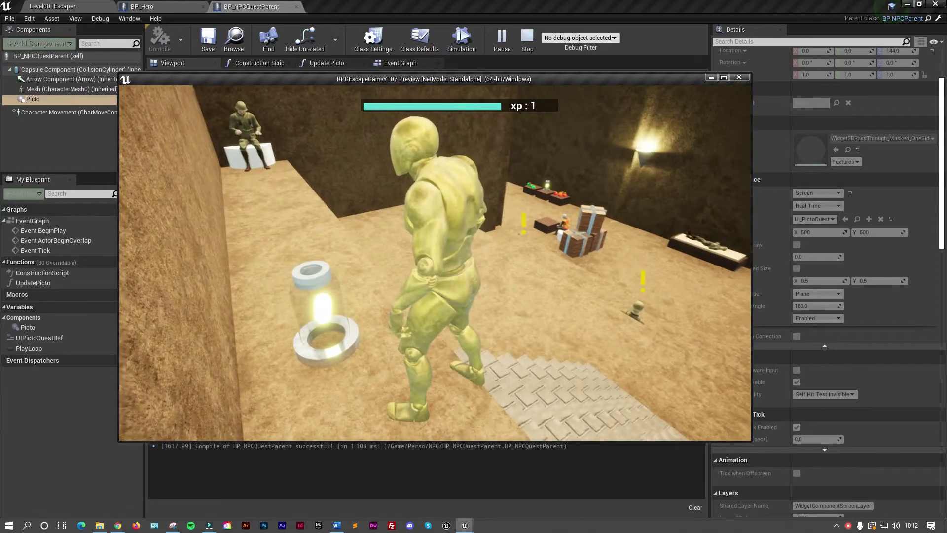
key("w")
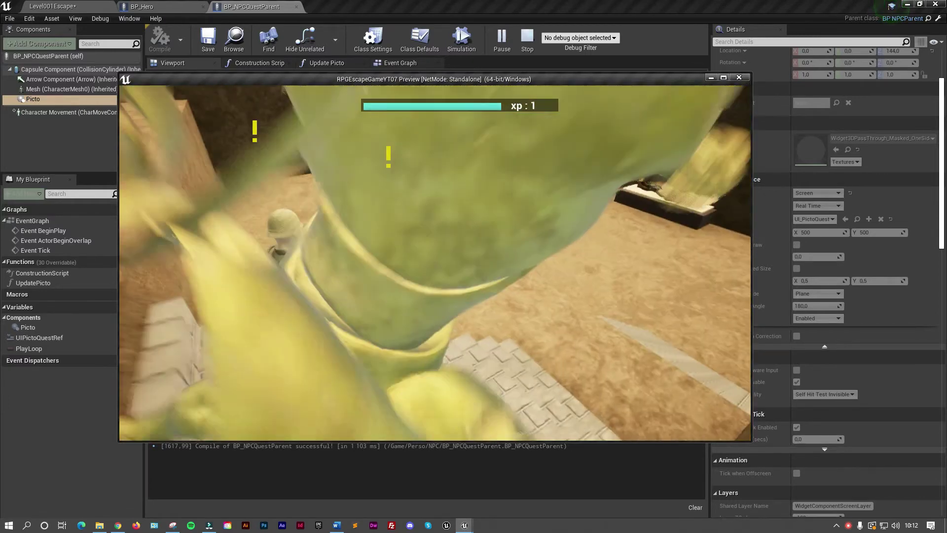
key("w")
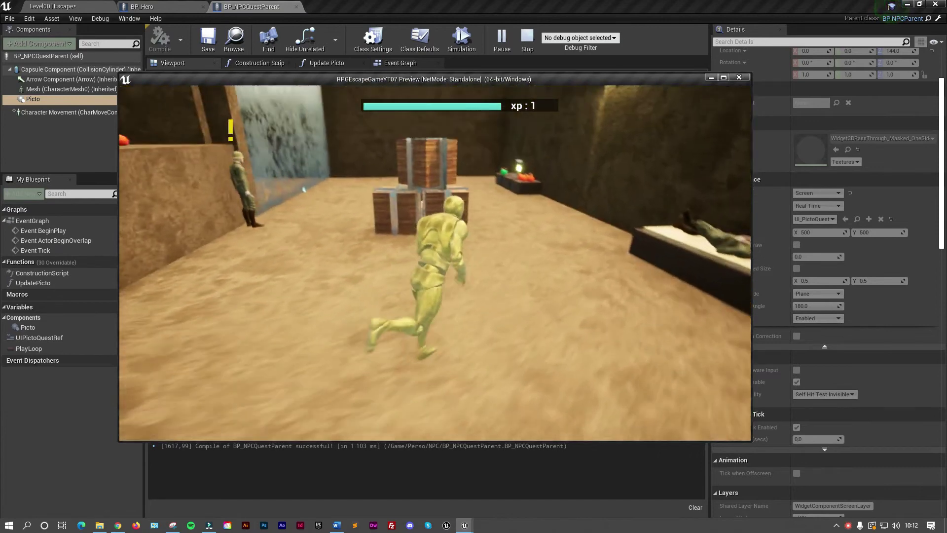
key("w")
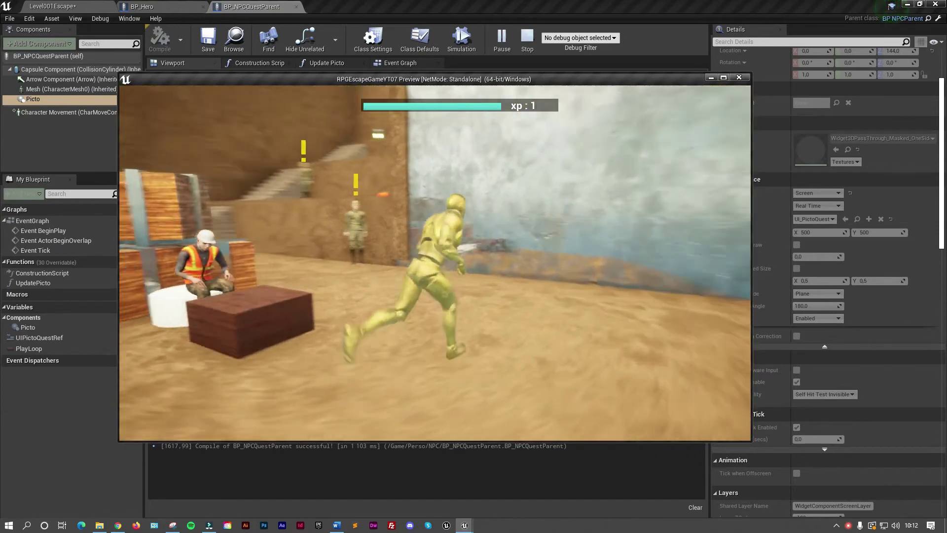
key("w")
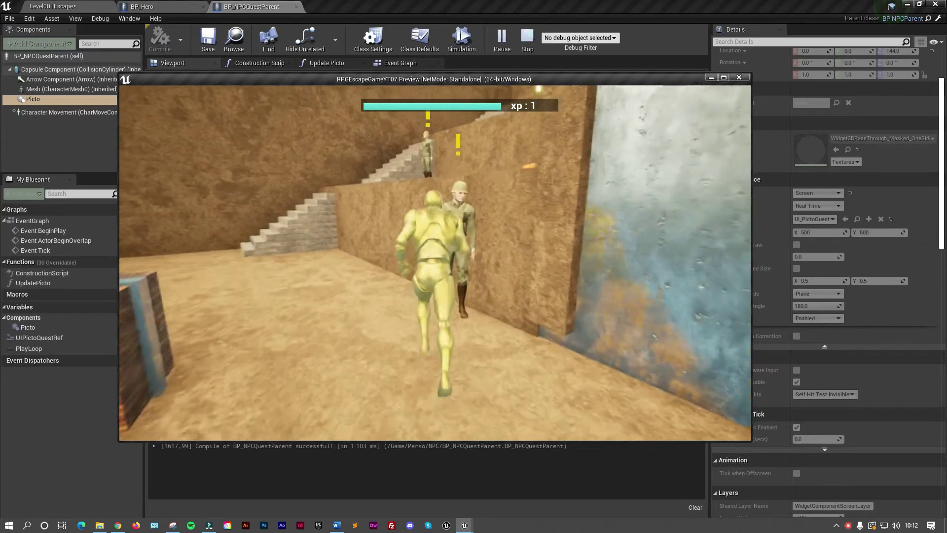
key("w")
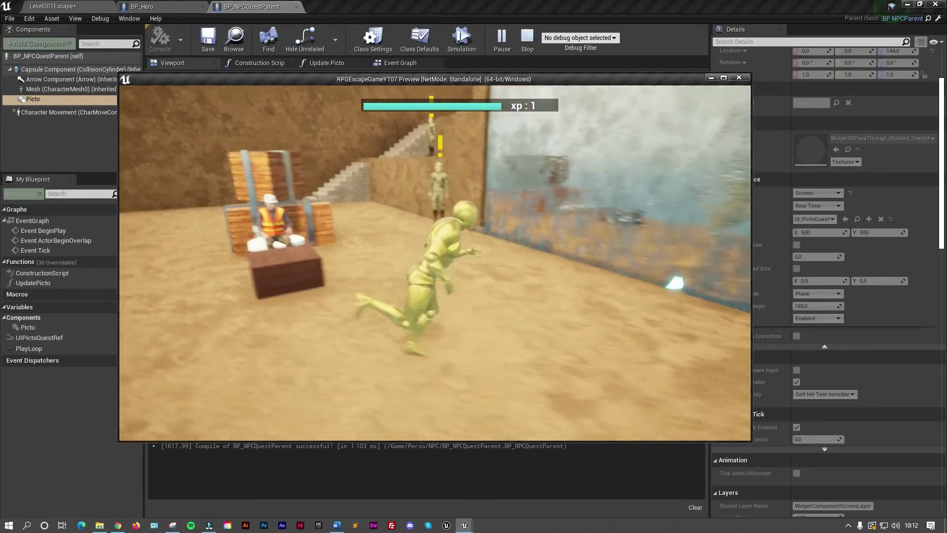
key("w")
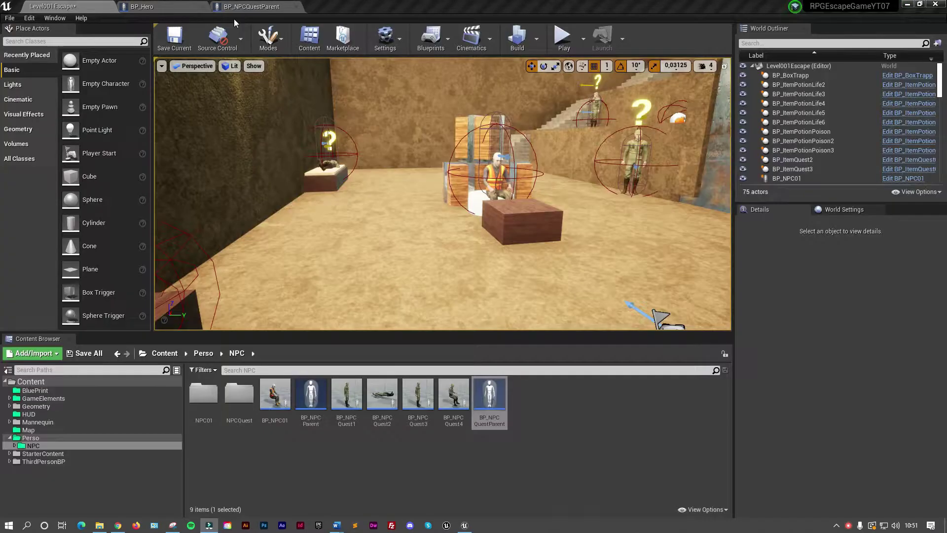
In the BP_Hero blueprint, add a new Static Mesh component for OrientationPicto
left_click(175, 8)
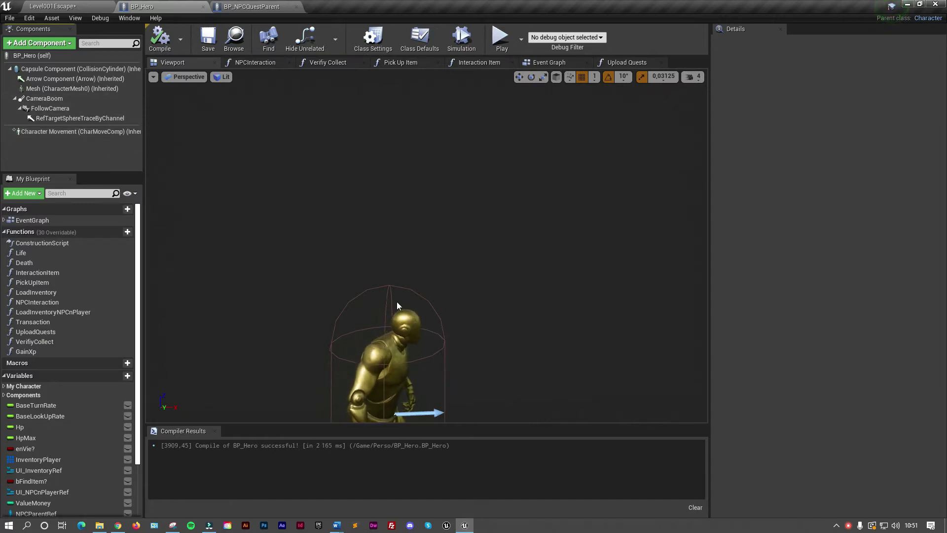
left_click(47, 44)
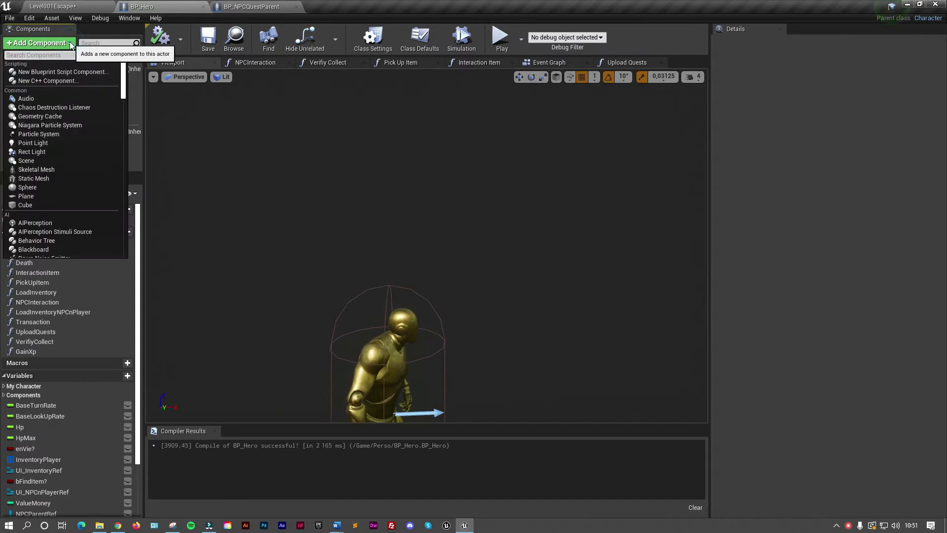
left_click(47, 178)
type("OrientationPicto")
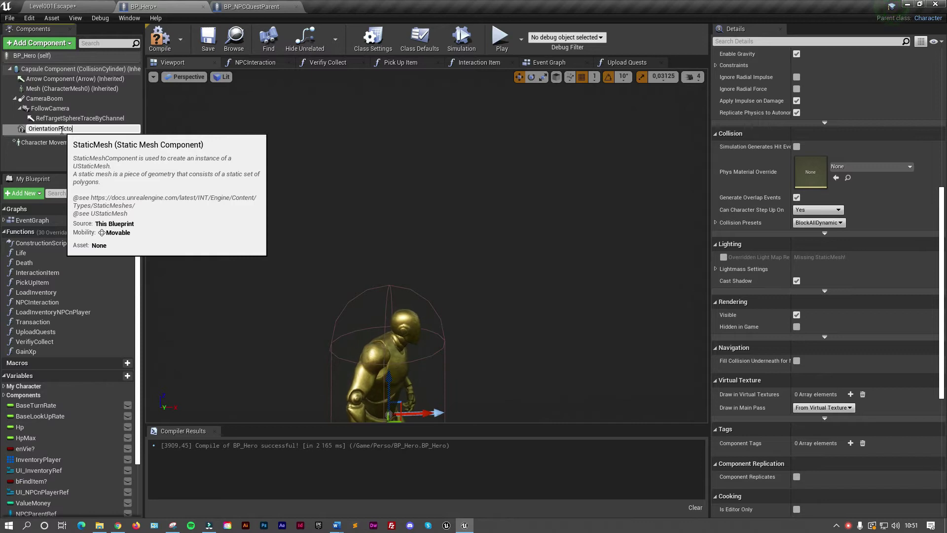
Confirm the OrientationPicto name and give it a sphere mesh with the M_EmissiveYellow material
key("Return")
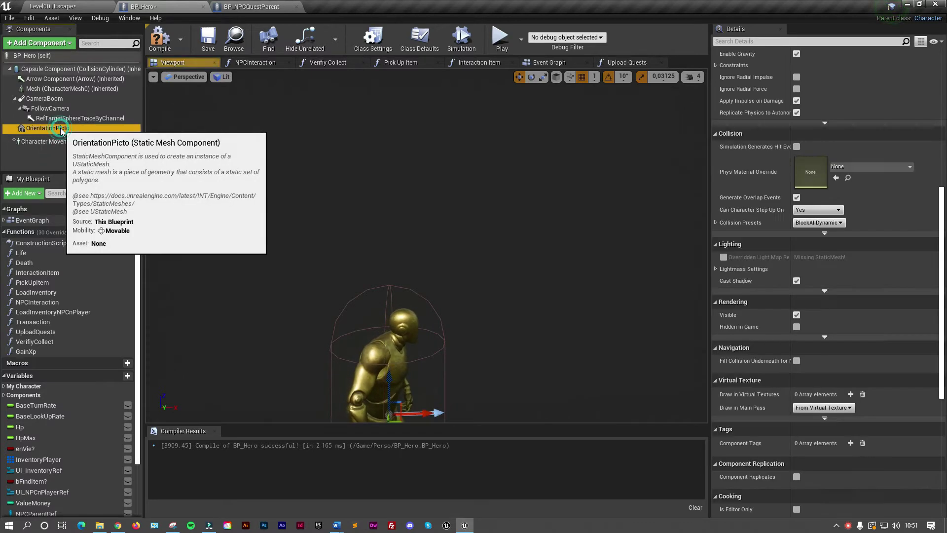
scroll(789, 304, "down", 3)
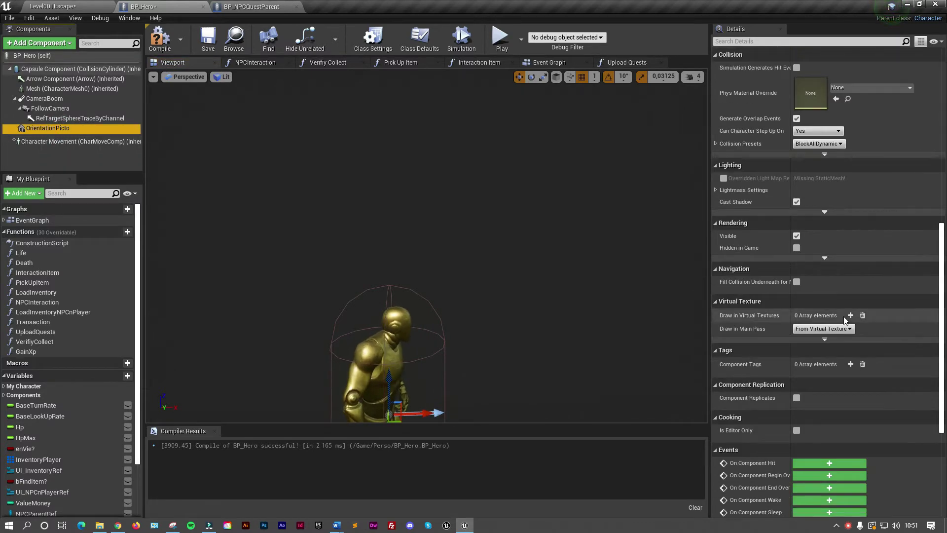
scroll(845, 322, "up", 6)
scroll(844, 322, "up", 5)
left_click(910, 194)
left_click(839, 281)
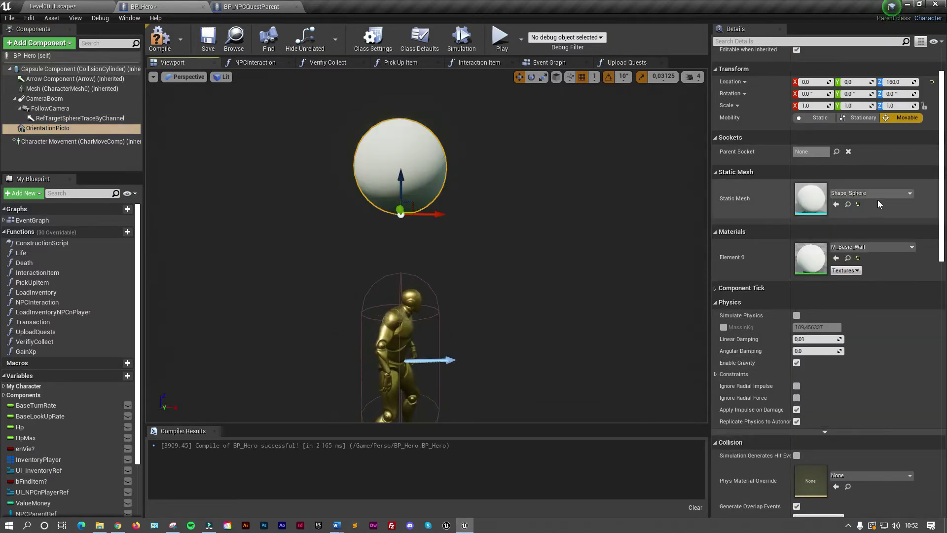
left_click(911, 249)
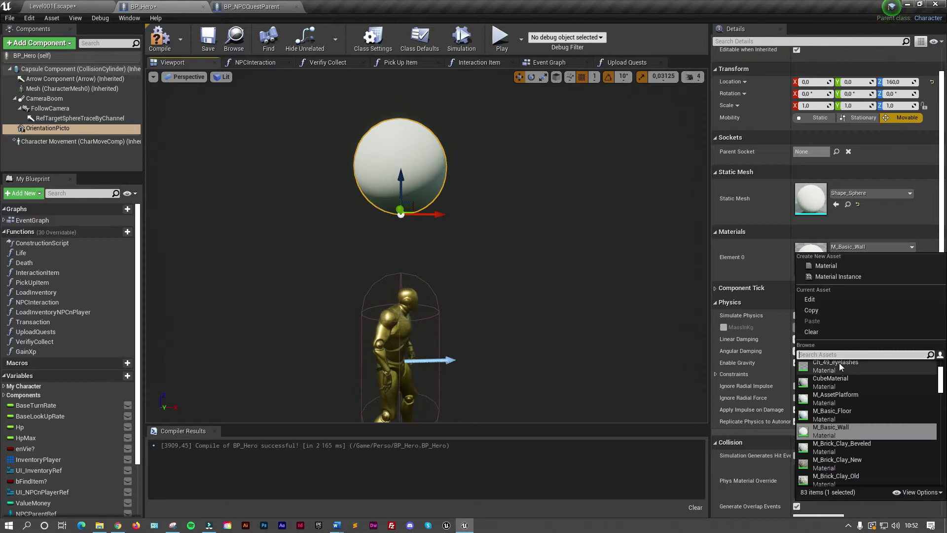
type("emissive")
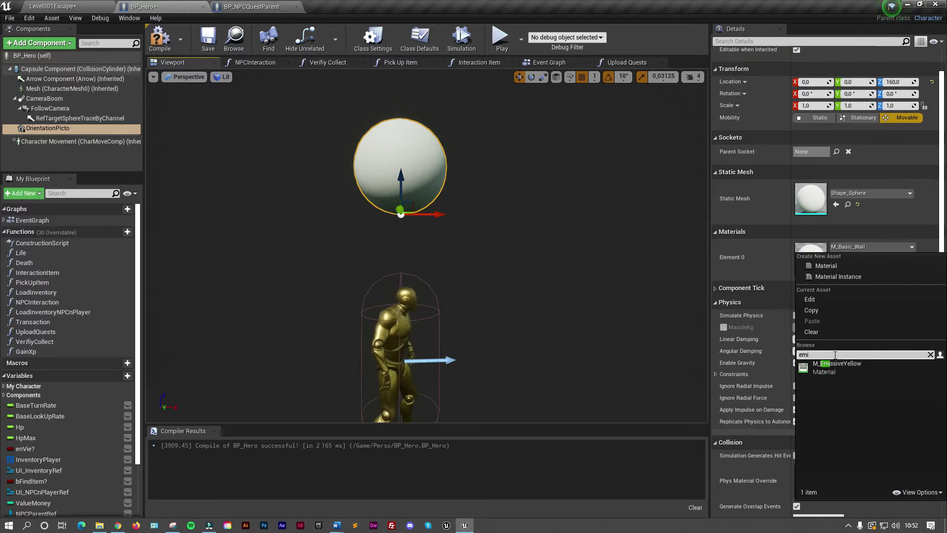
left_click(834, 368)
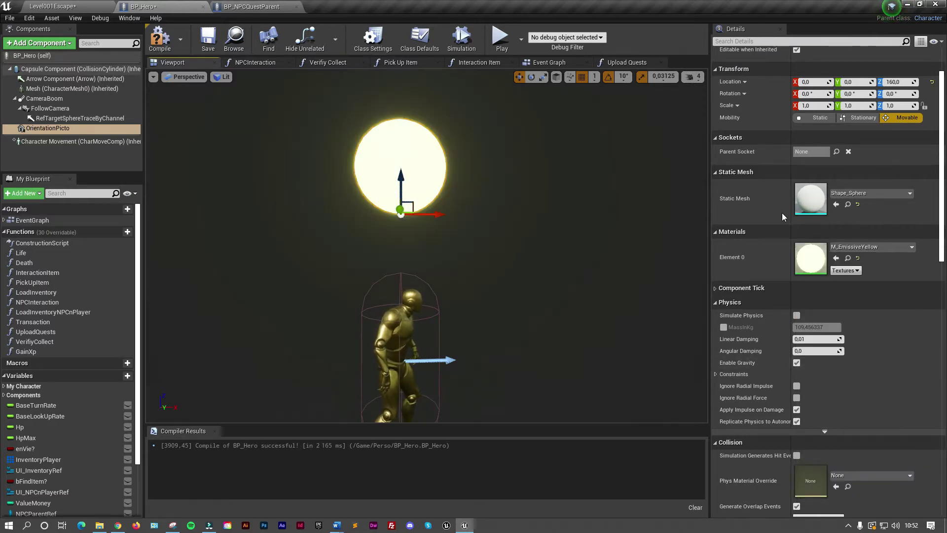
Scale the sphere to 0,2 on X, Y and Z
left_click(815, 106)
type("0,2")
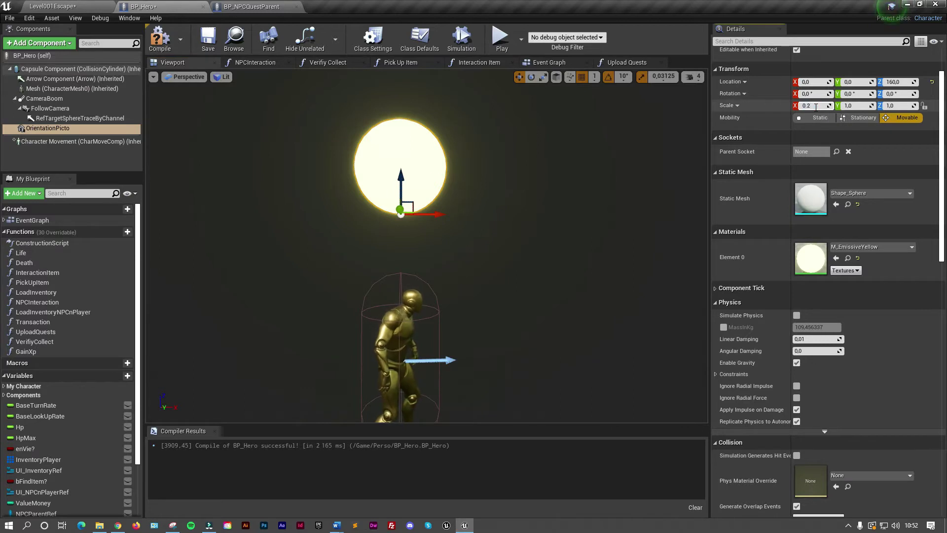
left_click(852, 105)
type("0,2")
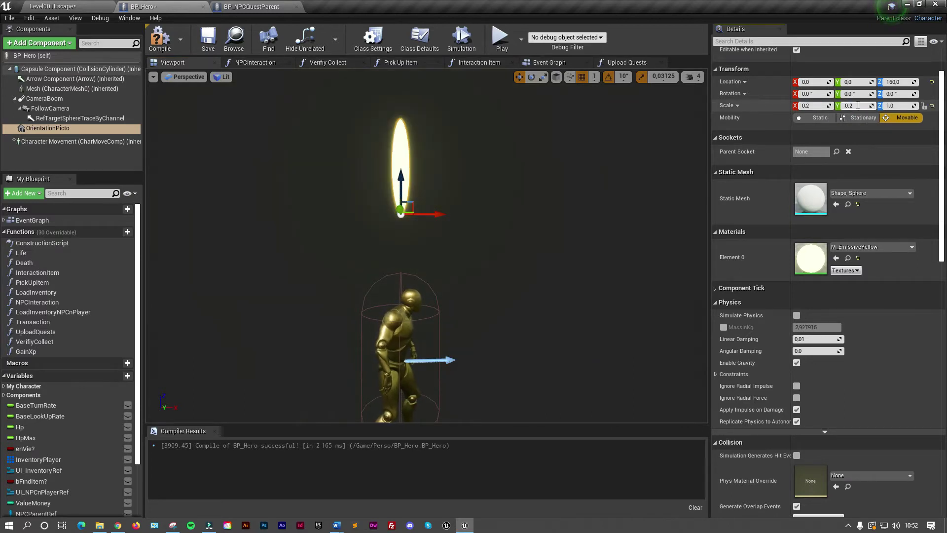
left_click(893, 106)
type("0.2")
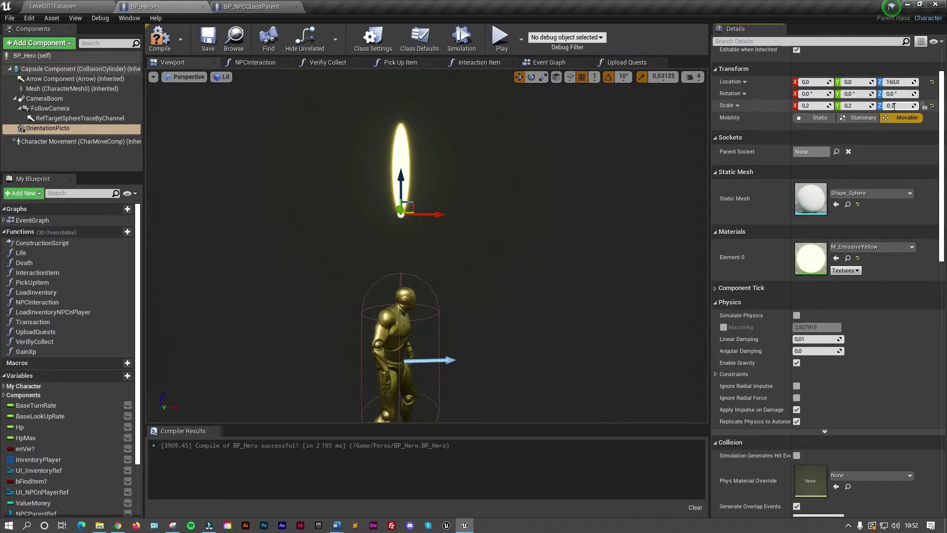
left_click(610, 207)
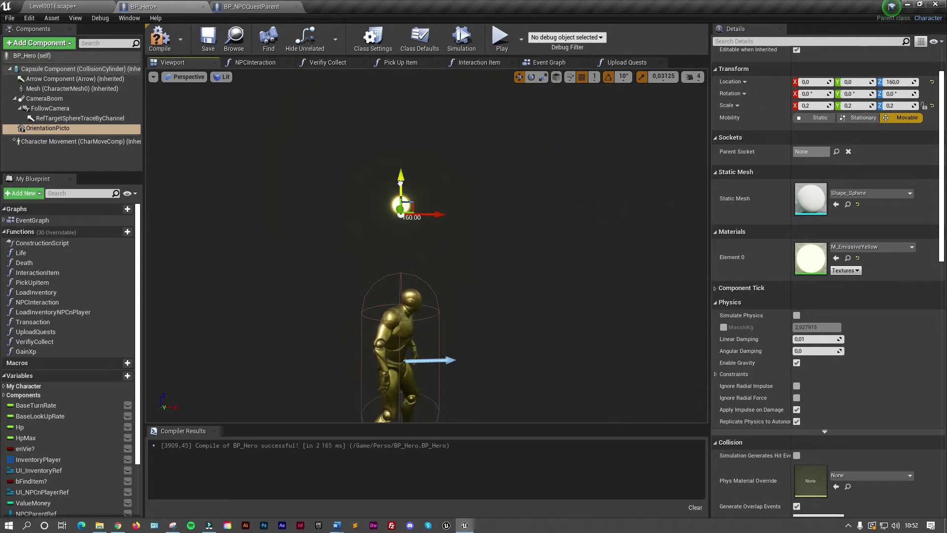
Lower OrientationPicto to Z 97, tick Hidden in Game, and compile and save BP_Hero
left_click_drag(400, 183, 401, 241)
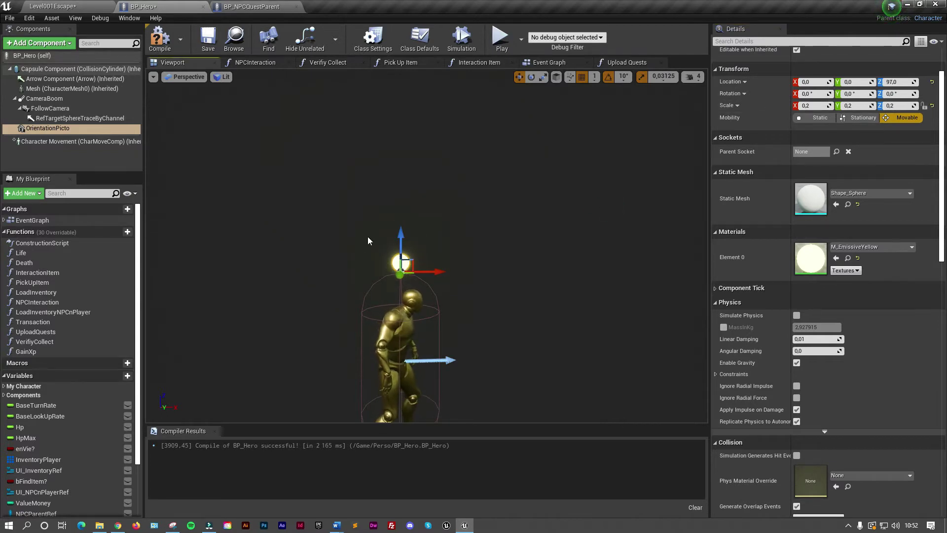
scroll(810, 368, "down", 5)
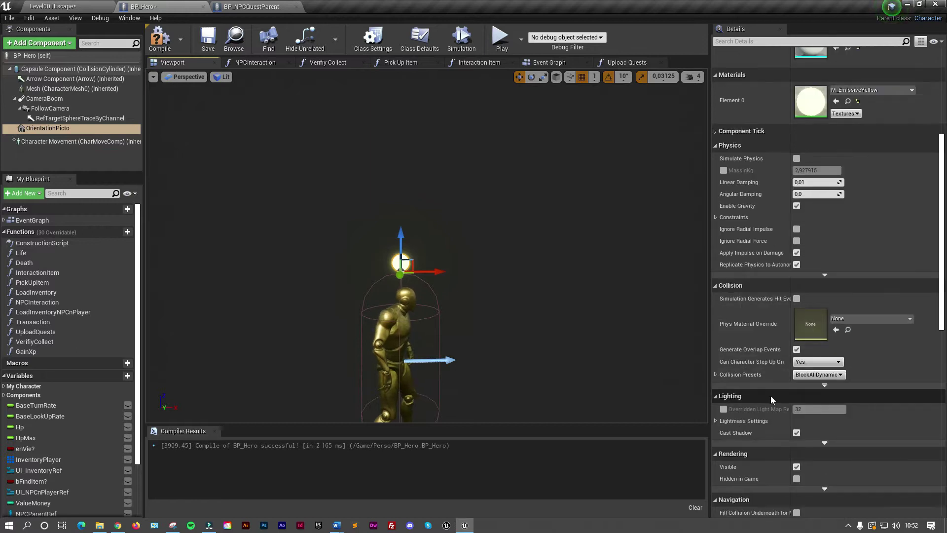
scroll(770, 402, "down", 5)
scroll(768, 407, "down", 2)
scroll(769, 408, "down", 1)
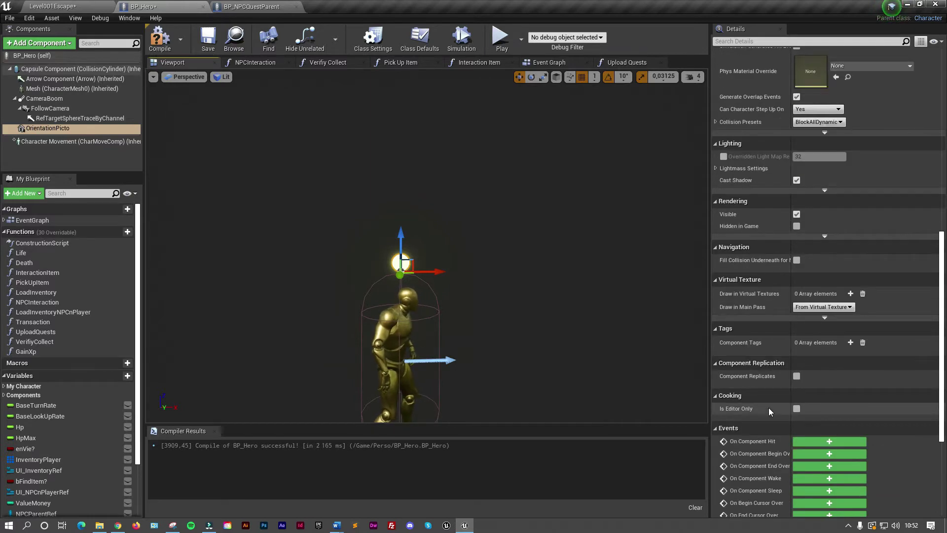
scroll(768, 407, "up", 3)
left_click(796, 305)
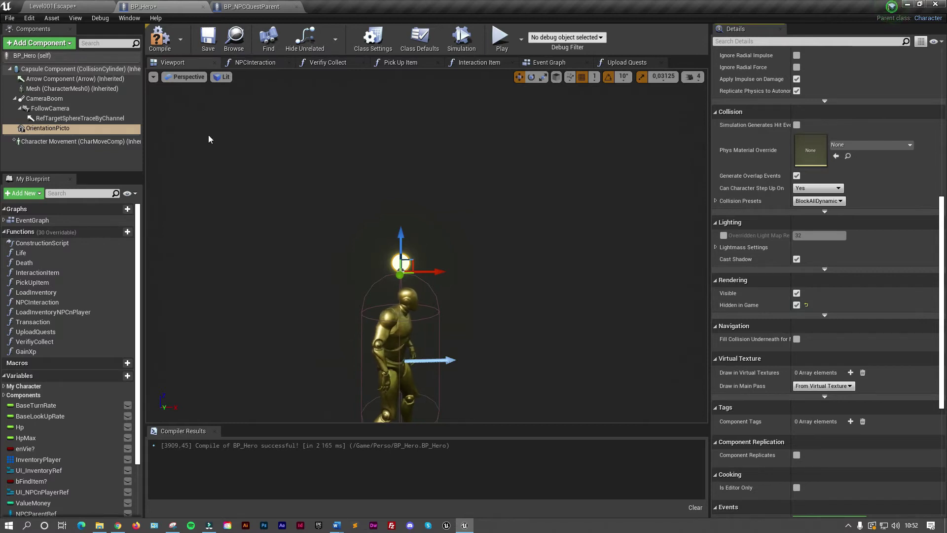
left_click(161, 49)
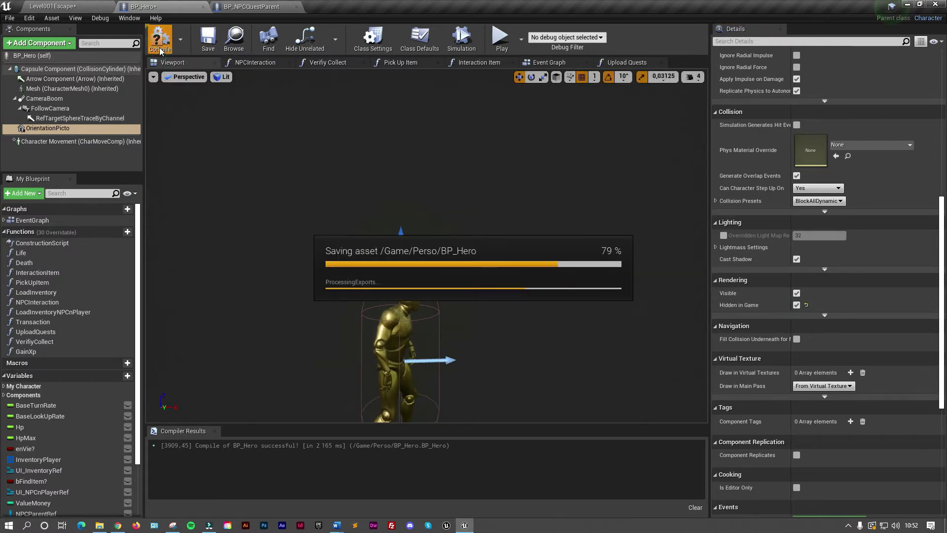
In BP_NPCQuestParent, bring the Event Graph to 1:1 around Event Tick and drag in HeroRef
left_click(246, 7)
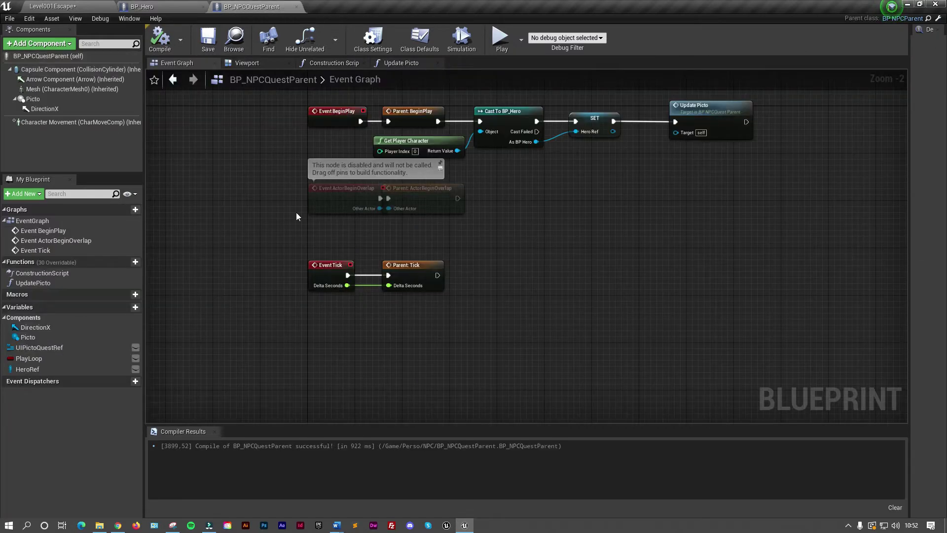
right_click_drag(248, 286, 355, 235)
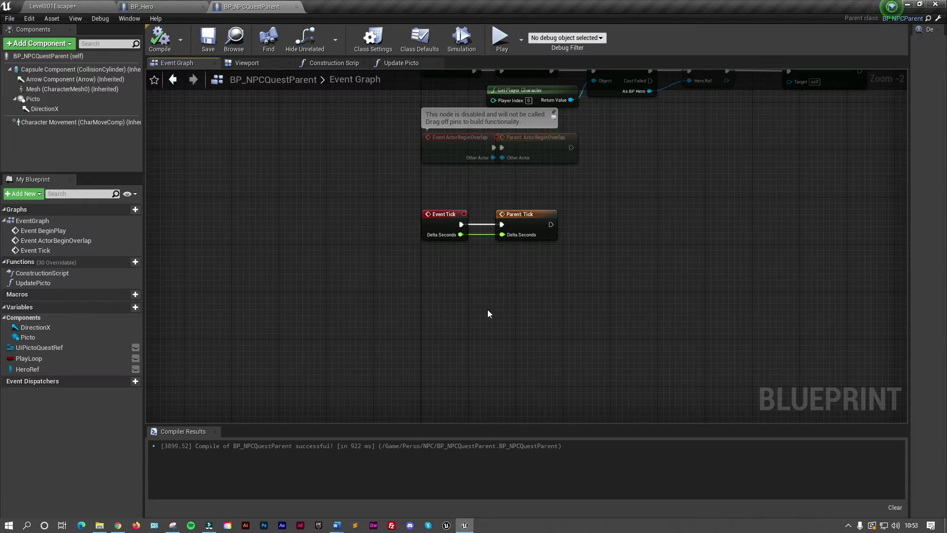
right_click_drag(551, 284, 562, 338)
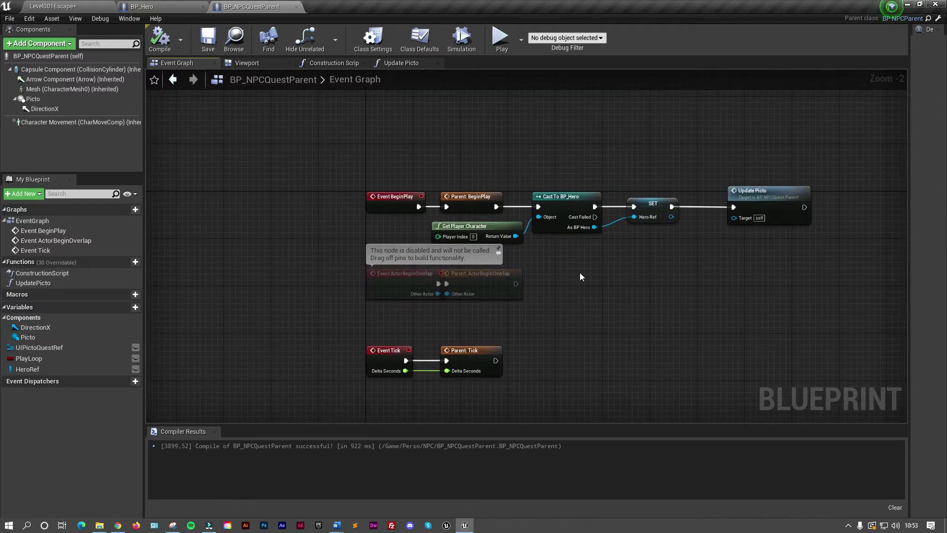
scroll(564, 173, "up", 1)
scroll(563, 172, "up", 1)
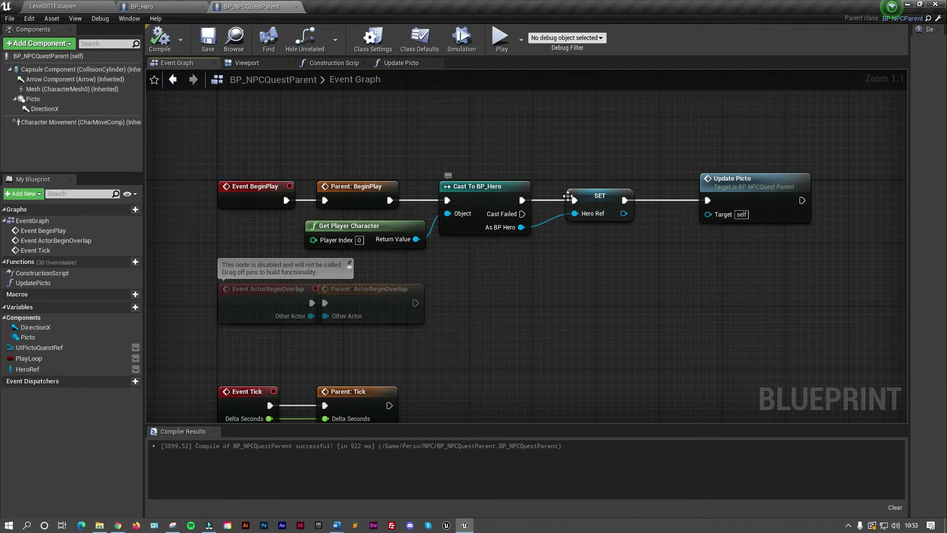
mouse_move(492, 370)
right_mouse_down()
mouse_move(582, 260)
mouse_move(328, 251)
right_mouse_up()
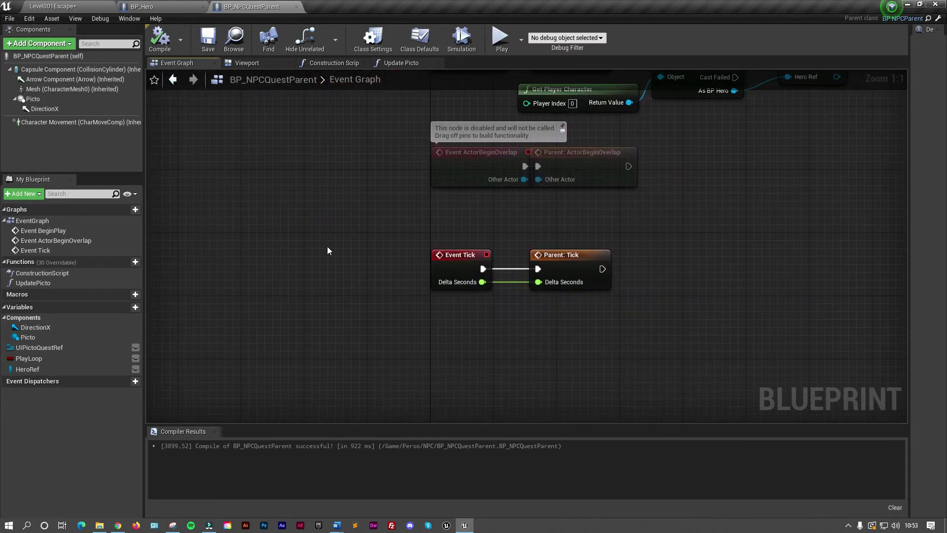
mouse_move(35, 369)
left_mouse_down()
mouse_move(162, 324)
mouse_move(34, 371)
mouse_move(245, 257)
mouse_move(328, 268)
left_mouse_up()
Place a Hero Ref getter and attach a Get Orientation Picto node to it
left_click(256, 268)
type("orie")
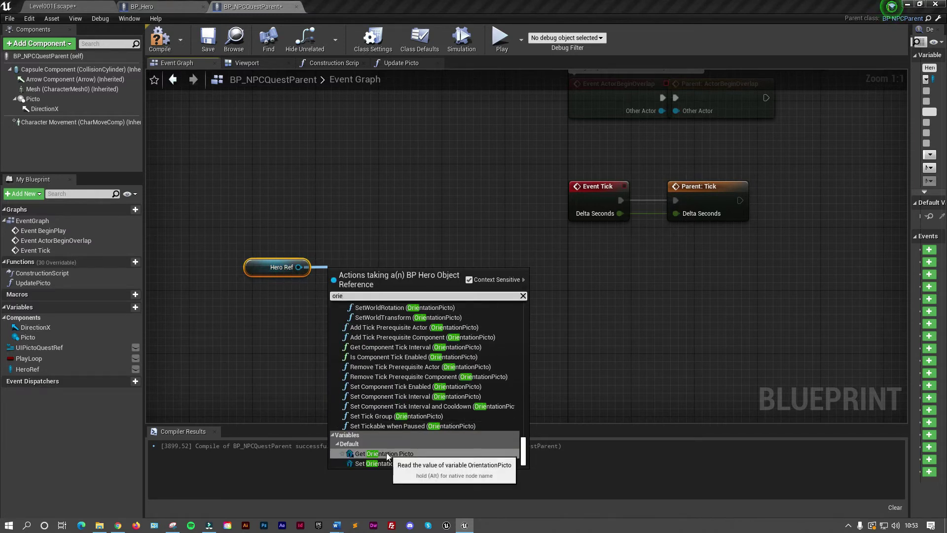
left_click(386, 453)
left_click_drag(353, 299, 235, 298)
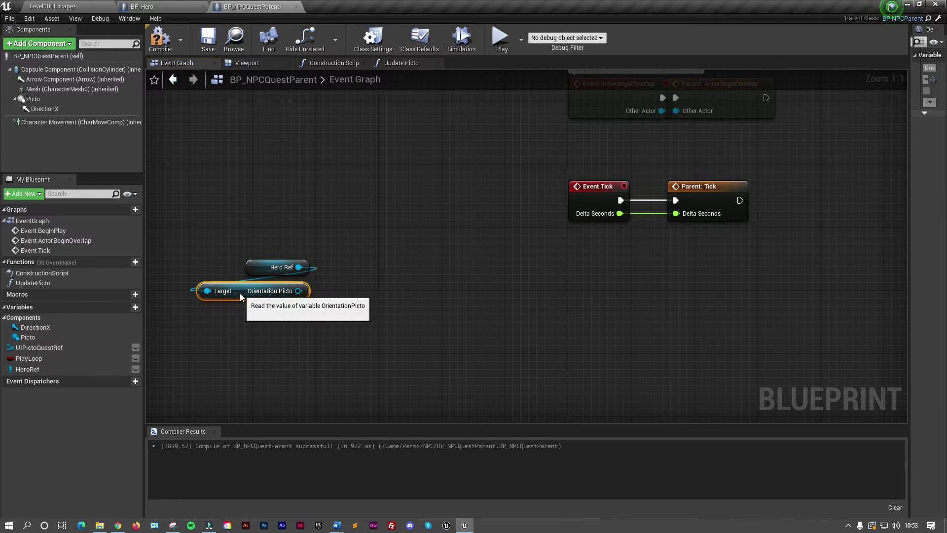
right_click_drag(364, 325, 417, 243)
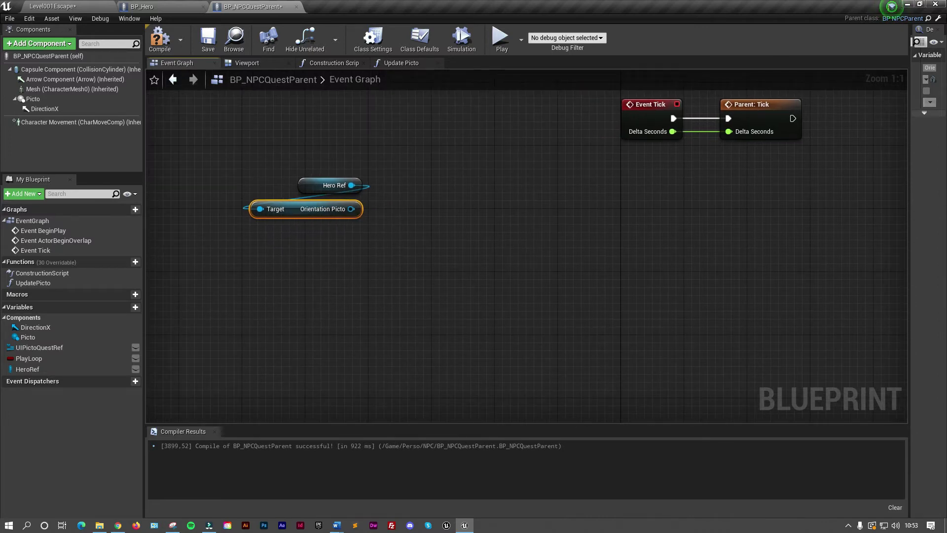
right_click_drag(365, 213, 448, 211)
Feed Orientation Picto into a new GetWorldLocation node beside it
mouse_move(435, 207)
left_mouse_down()
mouse_move(450, 226)
mouse_move(445, 239)
left_mouse_up()
type("get wo")
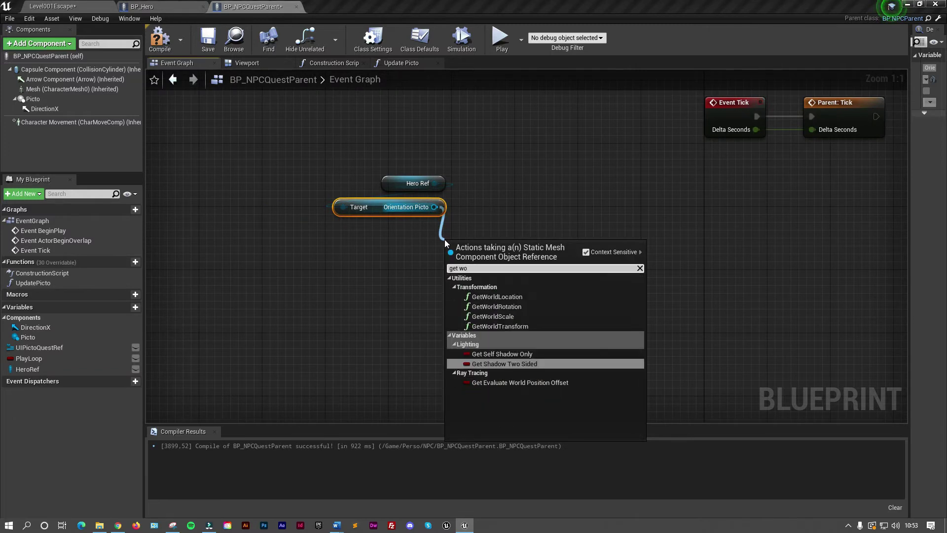
type("rld")
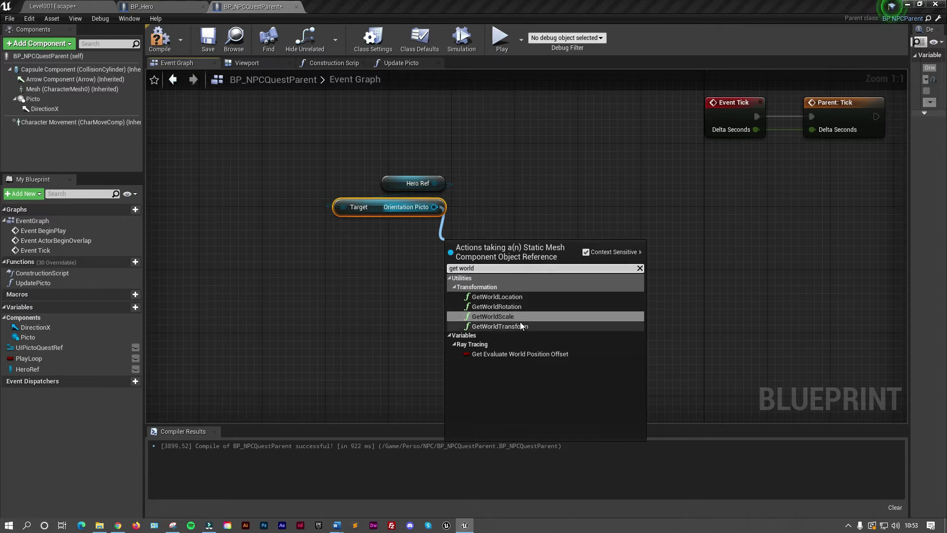
left_click(517, 297)
left_click_drag(495, 246, 422, 233)
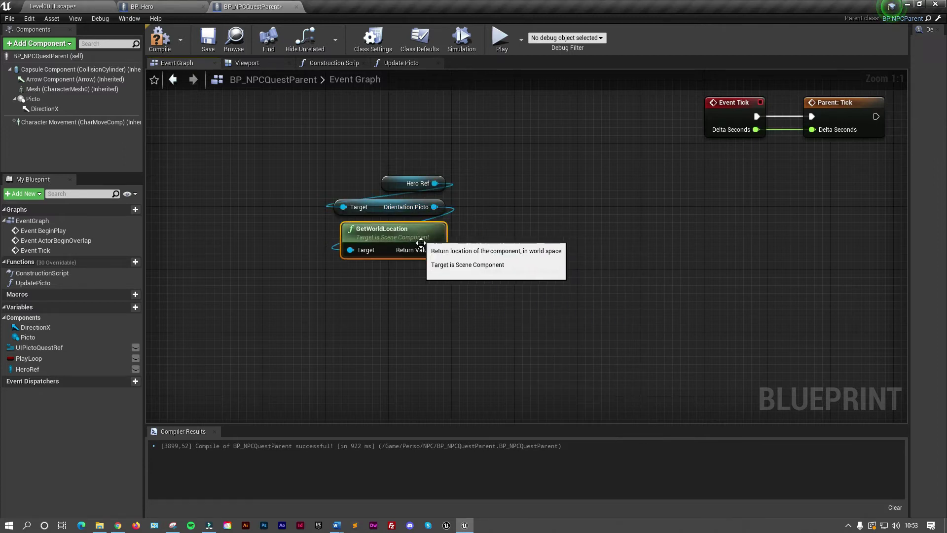
right_click_drag(463, 318, 482, 281)
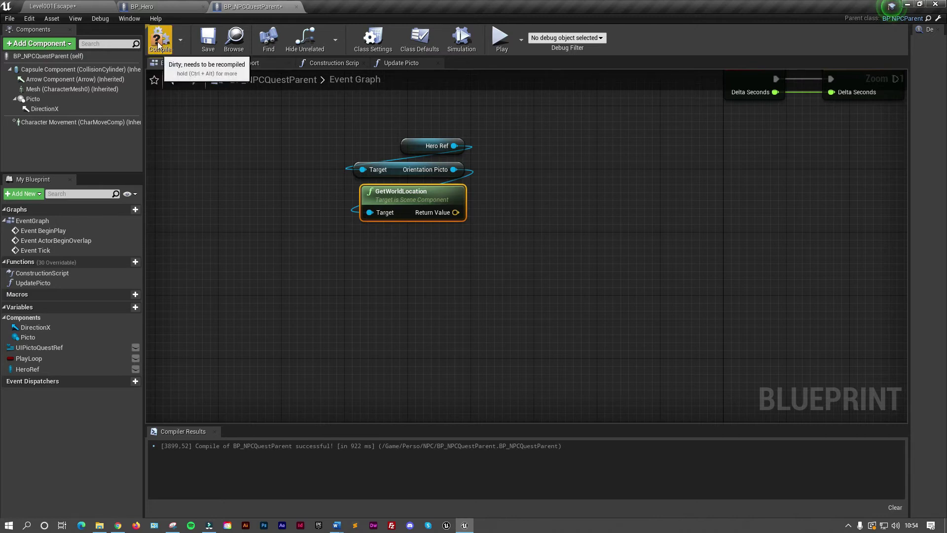
Add an Arrow1 component and raise it up to the question mark
left_click(249, 64)
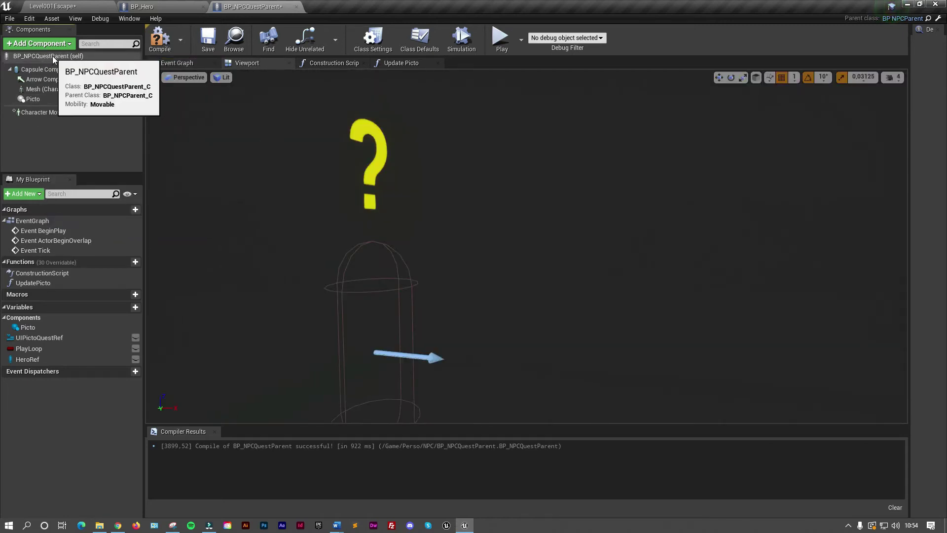
left_click(68, 45)
type("arrow")
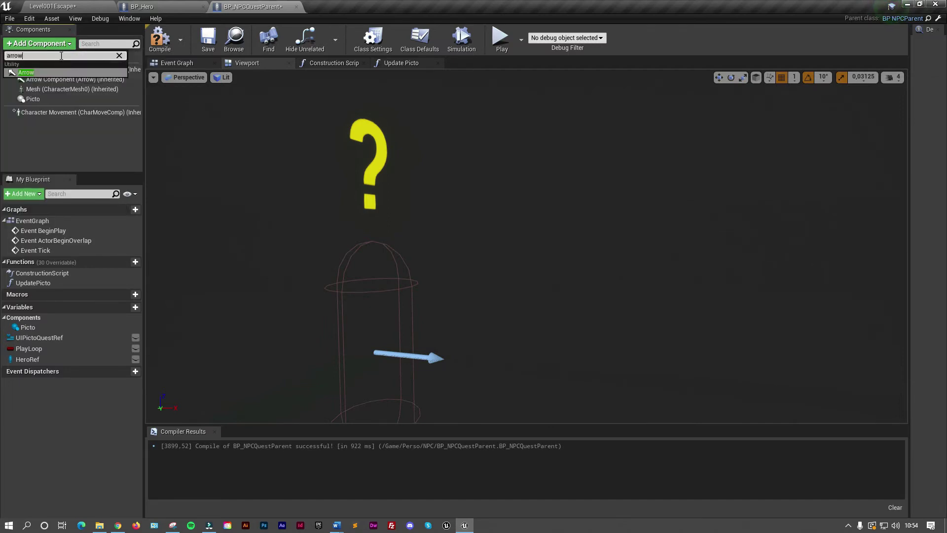
left_click(32, 73)
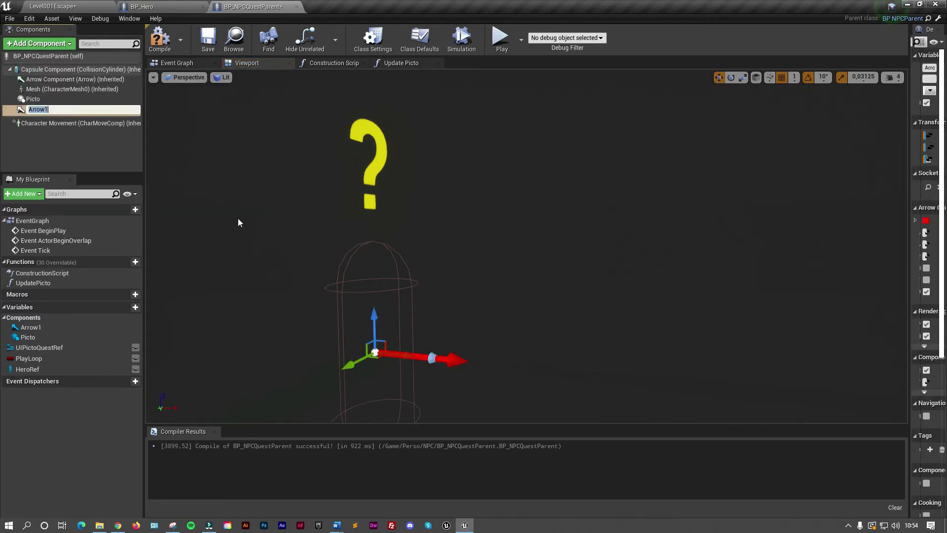
left_click(375, 320)
left_click_drag(375, 318, 377, 126)
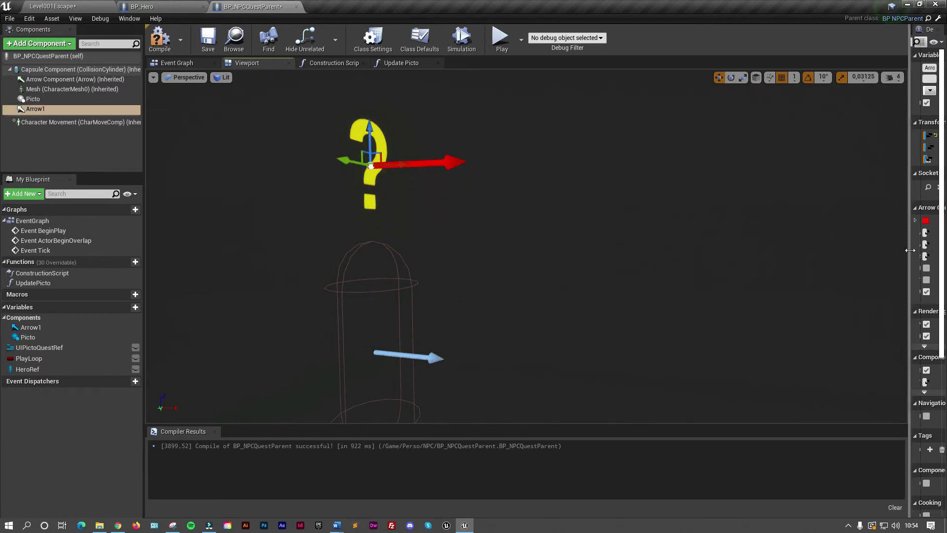
Make Arrow1 yellow, offset it 35 on X, attach it to Picto, and compile and save
left_click_drag(909, 252, 695, 251)
left_click(805, 221)
left_click(607, 244)
left_click_drag(340, 187, 330, 186)
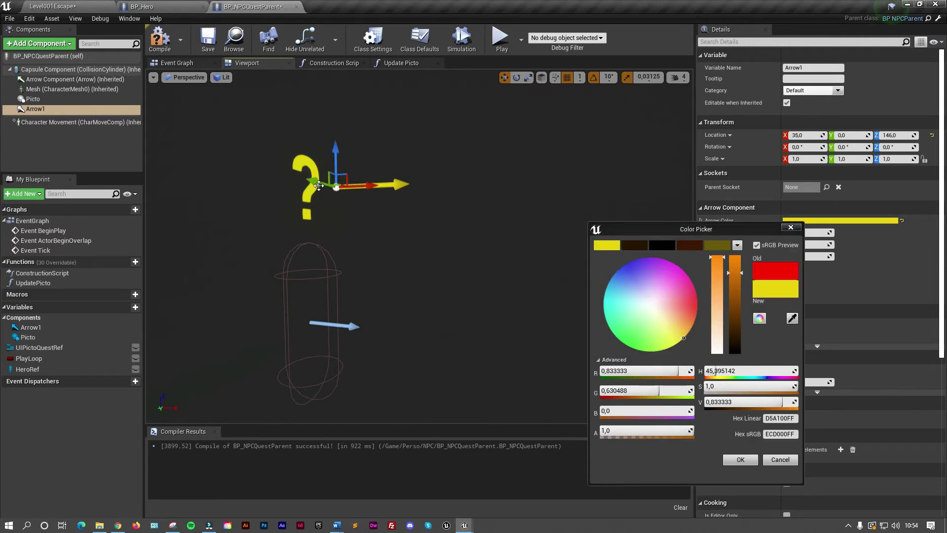
left_click_drag(34, 109, 39, 104)
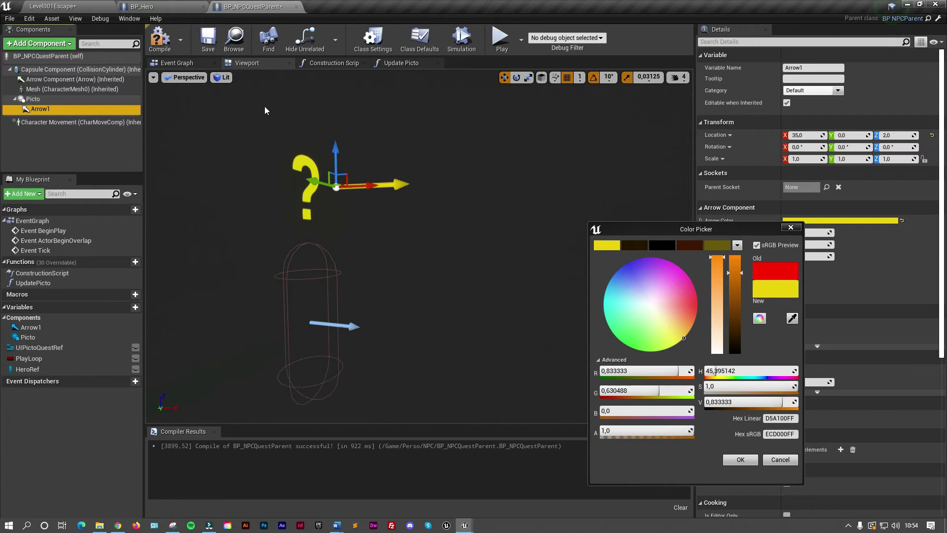
left_click(746, 461)
left_click(160, 39)
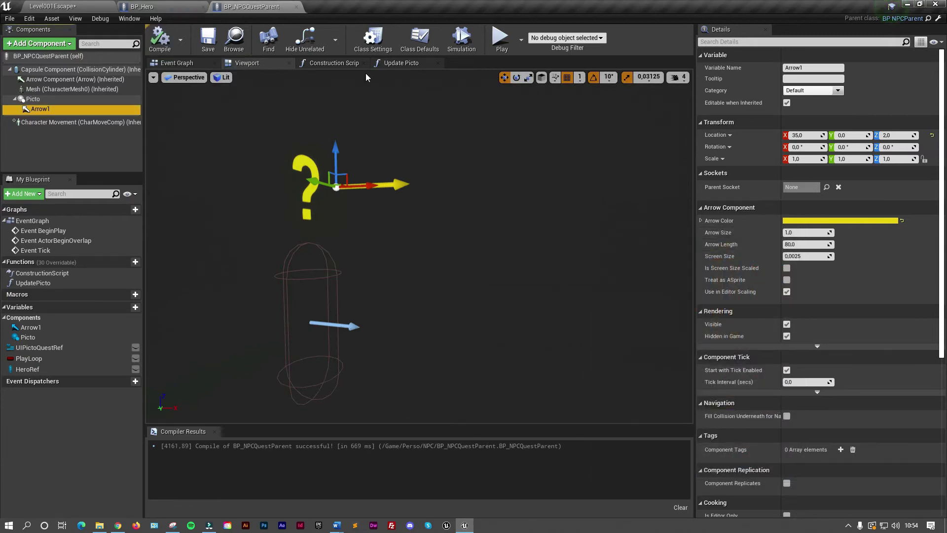
left_click(198, 65)
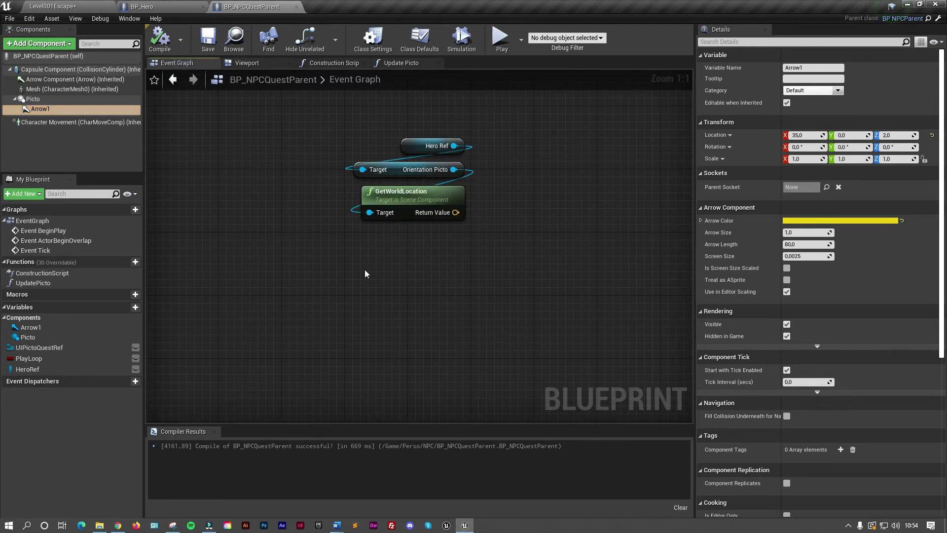
Rename the Arrow1 component to DirectionX
left_click(45, 109)
left_click(44, 110)
type("DirectionX")
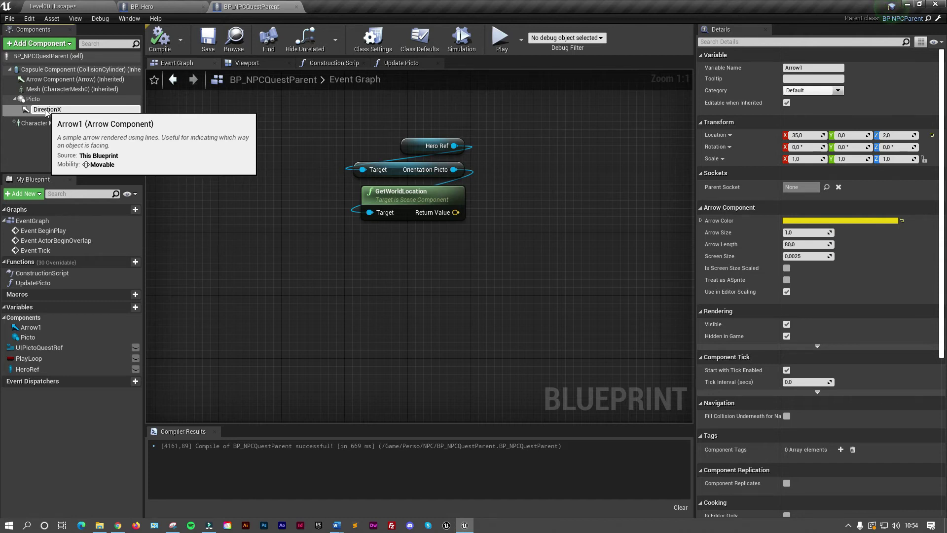
left_click(88, 147)
Add a Direction X getter to the Event Graph feeding a new GetWorldLocation node
left_click_drag(50, 110, 336, 257)
left_click_drag(392, 265, 399, 294)
type("getworld")
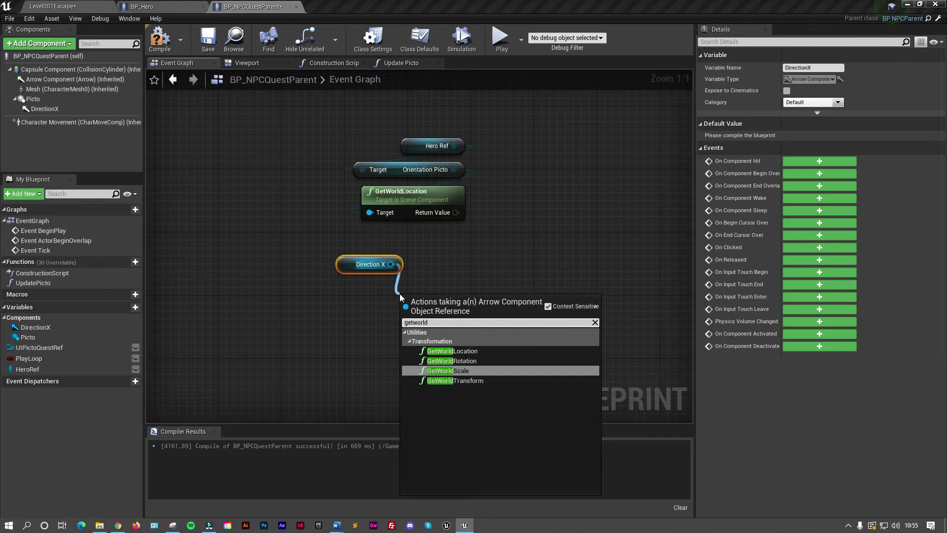
type("location")
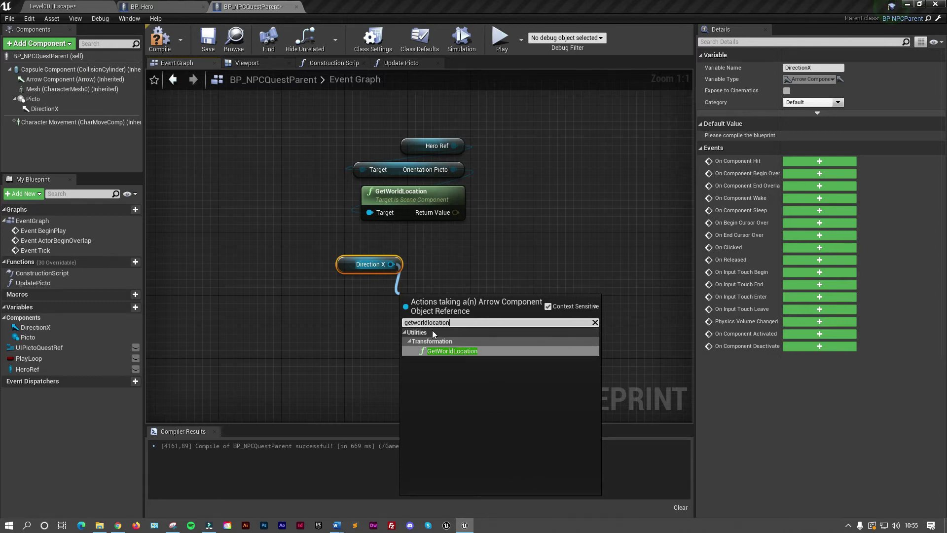
left_click(448, 351)
left_click_drag(429, 309, 431, 294)
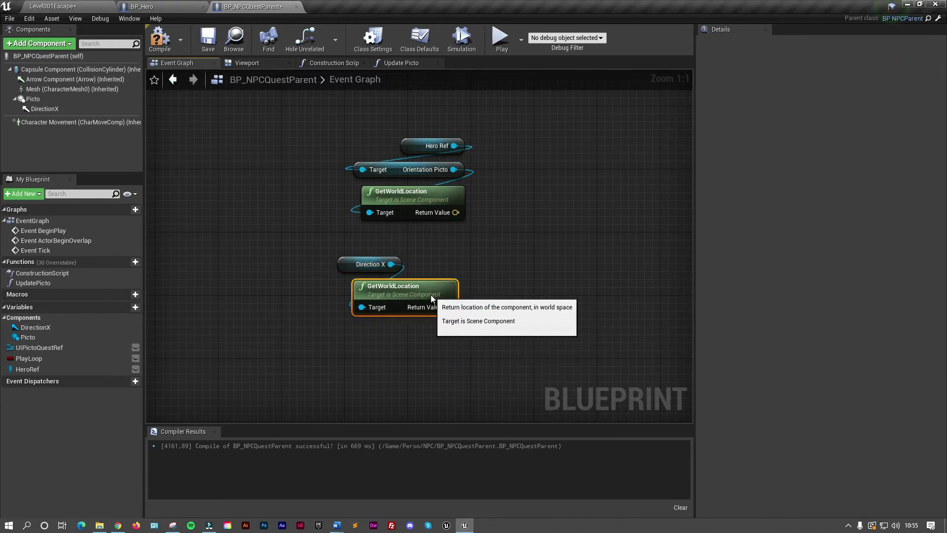
right_click_drag(437, 295, 327, 286)
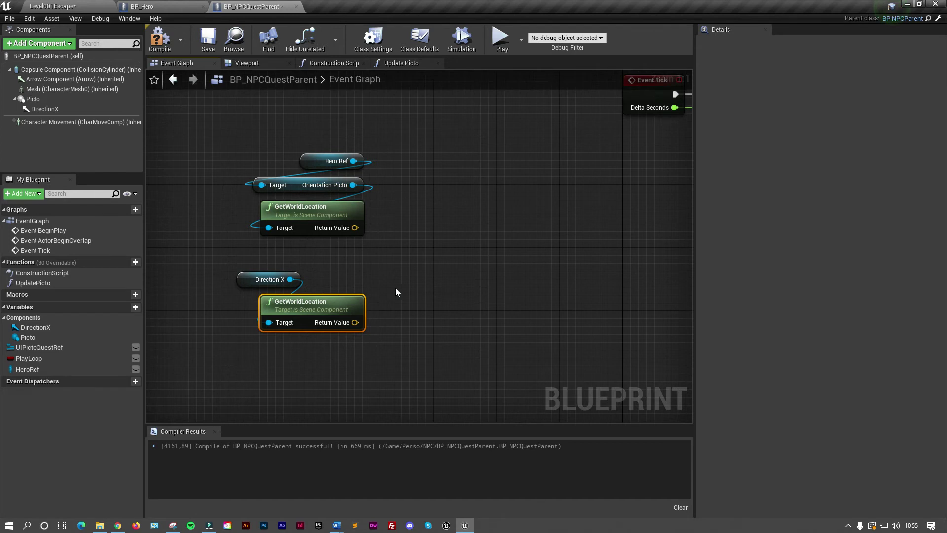
Subtract Direction X's world location from Picto's with a vector minus node
left_click_drag(355, 322, 417, 265)
type("-")
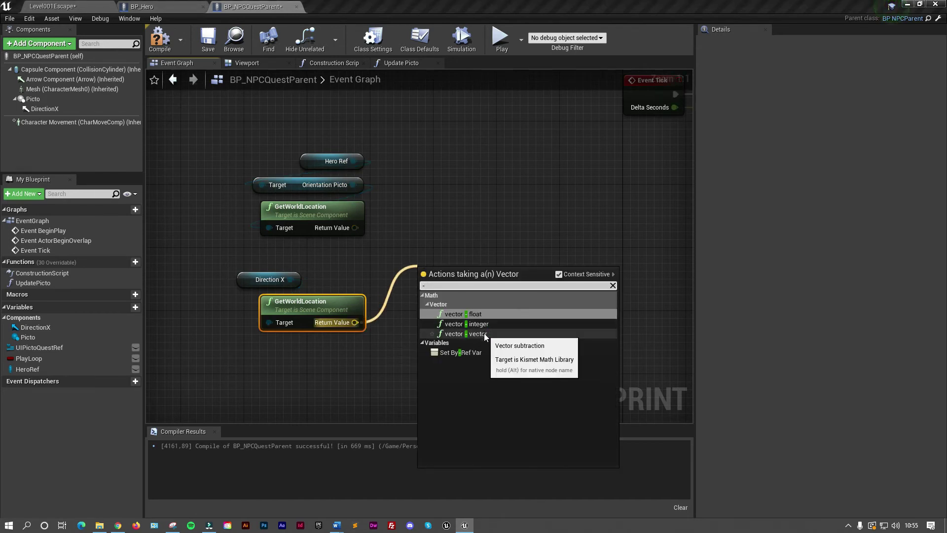
left_click(484, 333)
left_click_drag(355, 322, 424, 291)
mouse_move(355, 227)
left_mouse_down()
mouse_move(426, 274)
mouse_move(447, 223)
left_mouse_up()
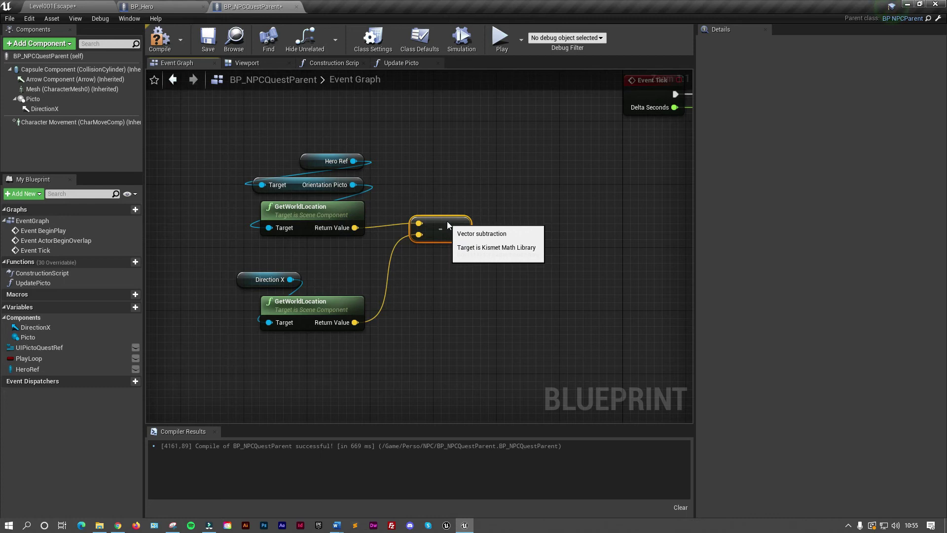
right_click_drag(502, 225, 514, 259)
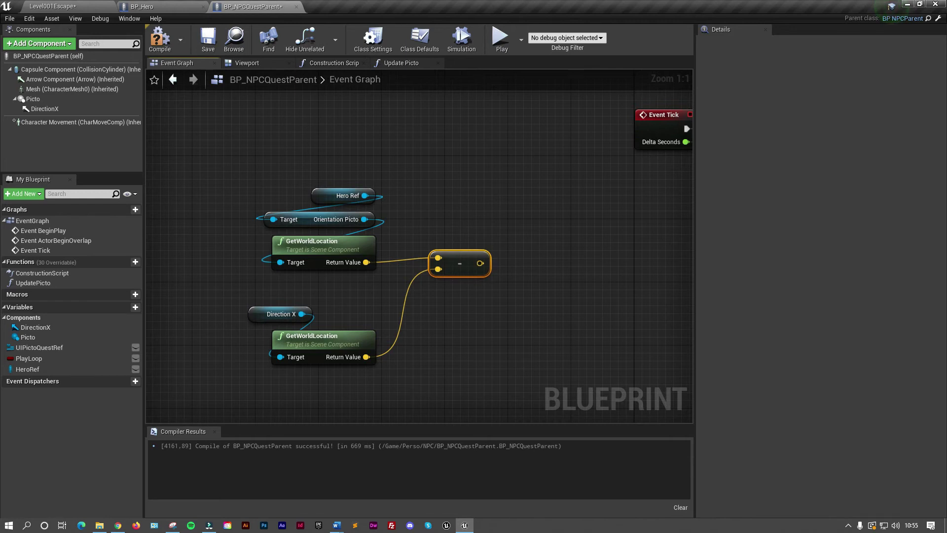
right_click_drag(460, 218, 477, 230)
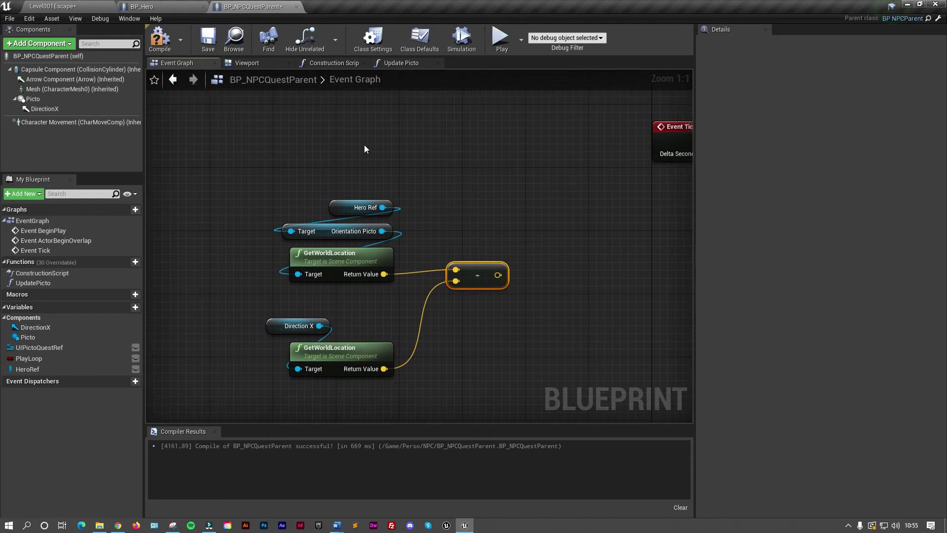
Add GetActorTransform and Inverse Transform Direction, feeding the subtraction result into Direction
right_click(365, 145)
type("get actor")
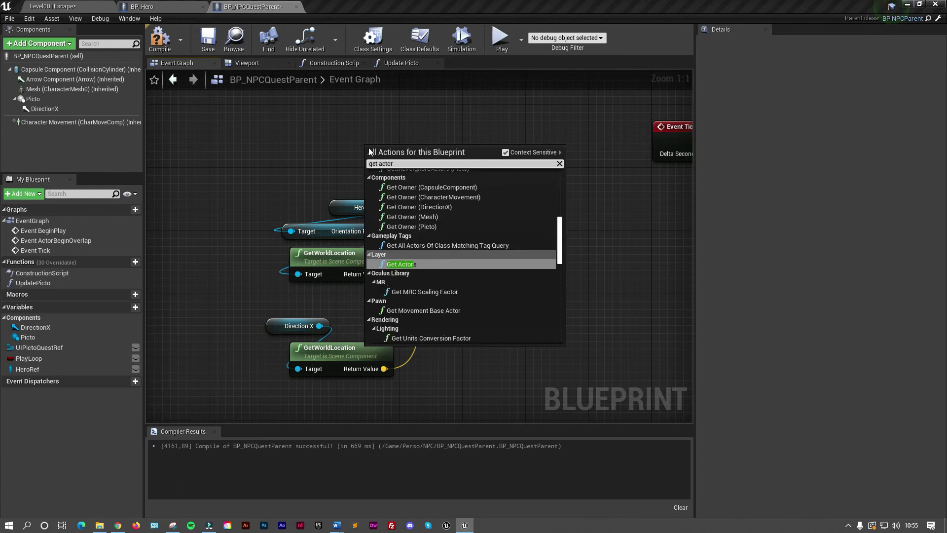
type(" t")
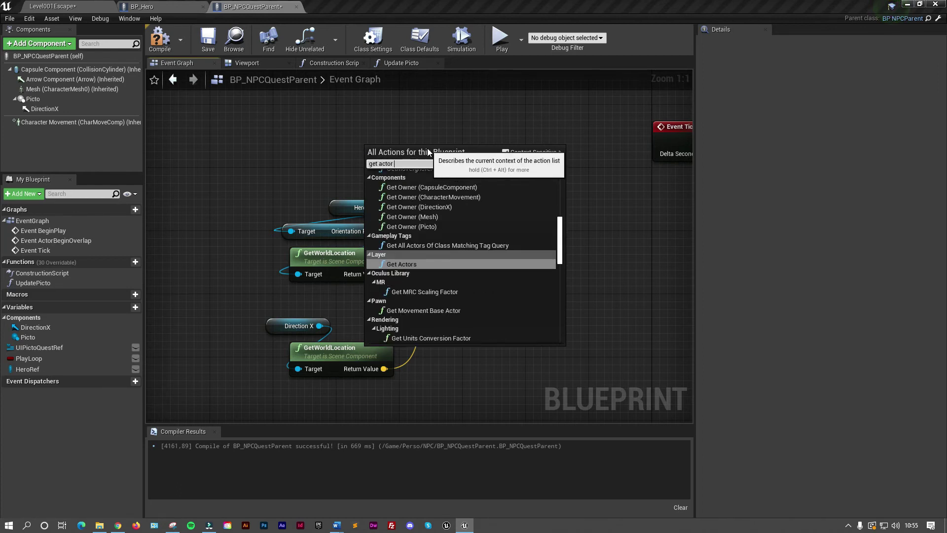
type("ran")
left_click(416, 251)
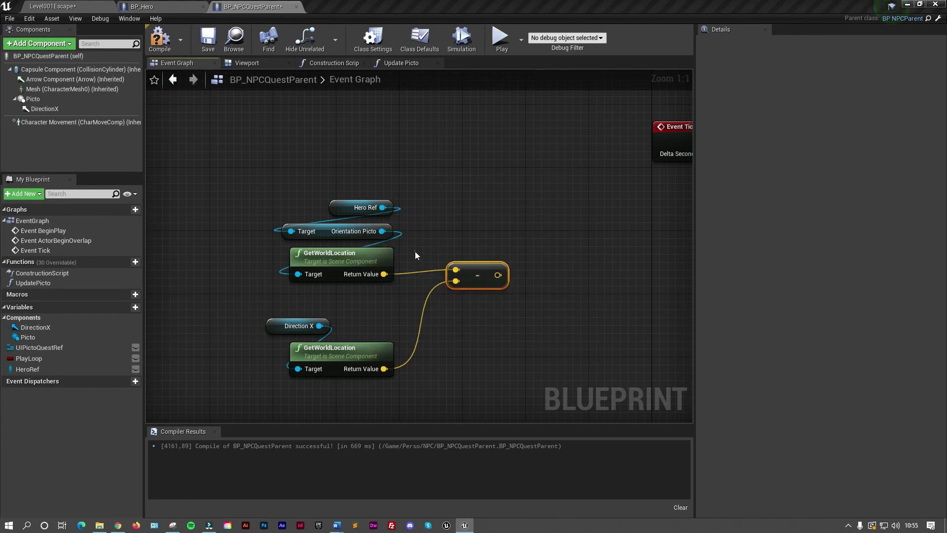
mouse_move(447, 160)
left_mouse_down()
mouse_move(360, 161)
mouse_move(442, 173)
left_mouse_up()
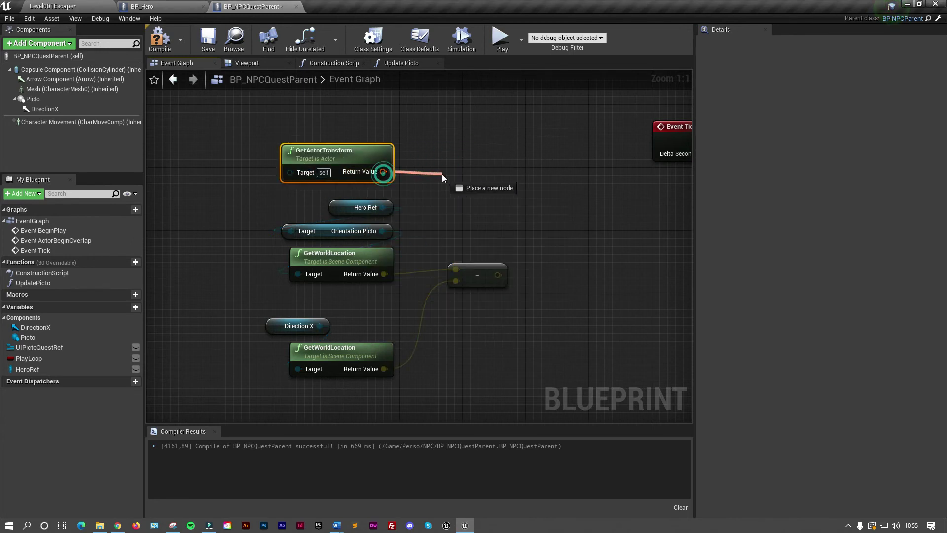
type("inverset")
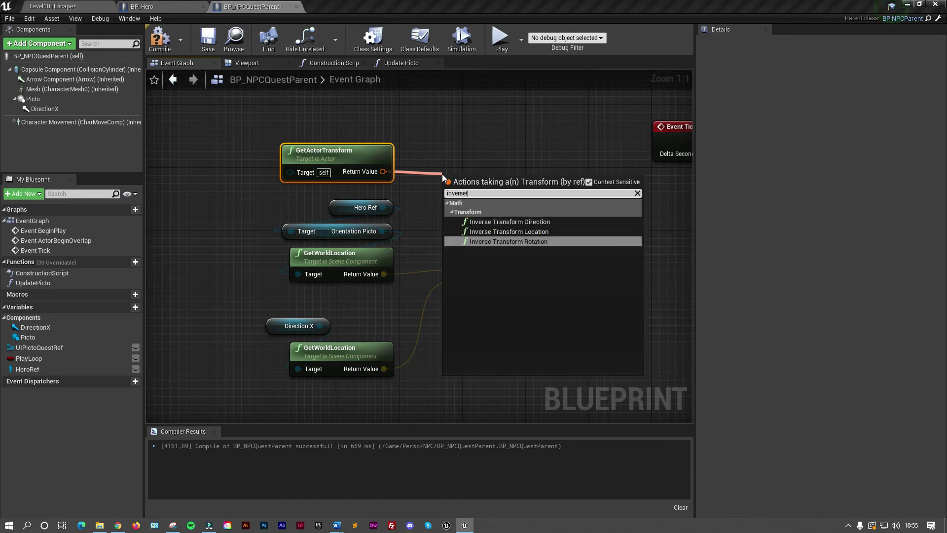
left_click(531, 222)
left_click_drag(531, 222, 561, 214)
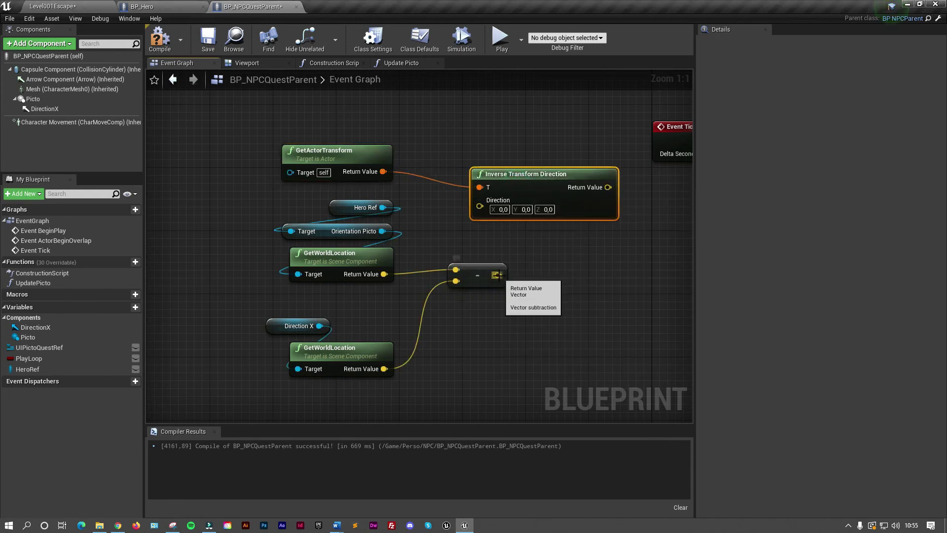
left_click_drag(497, 275, 481, 207)
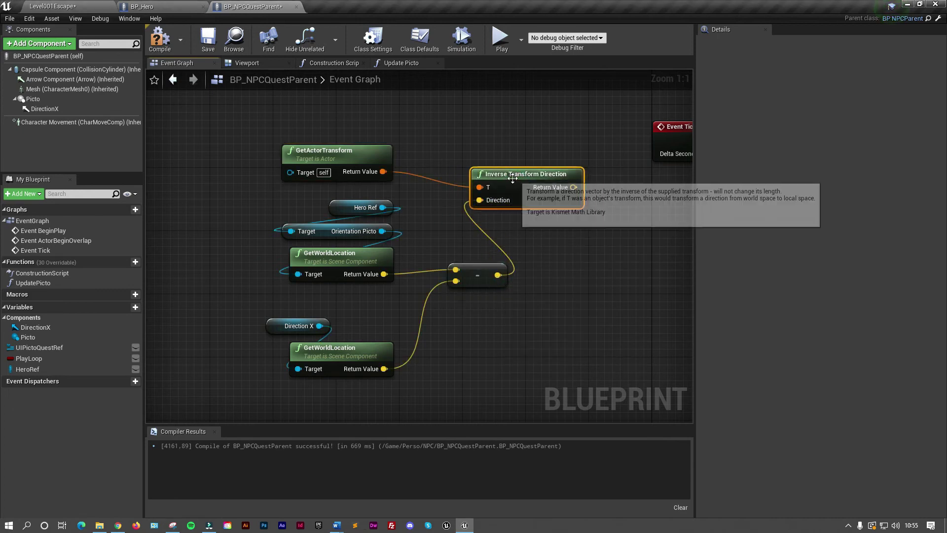
left_click_drag(513, 179, 529, 176)
right_click_drag(538, 286, 572, 248)
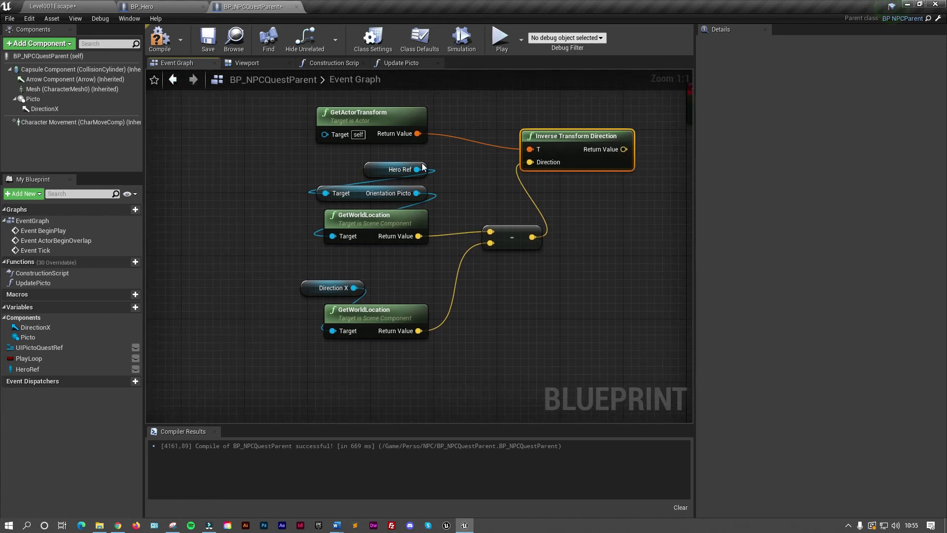
Rearrange the location-difference nodes, moving them down and left away from Event Tick
left_click_drag(272, 106, 592, 345)
left_click_drag(564, 137, 564, 208)
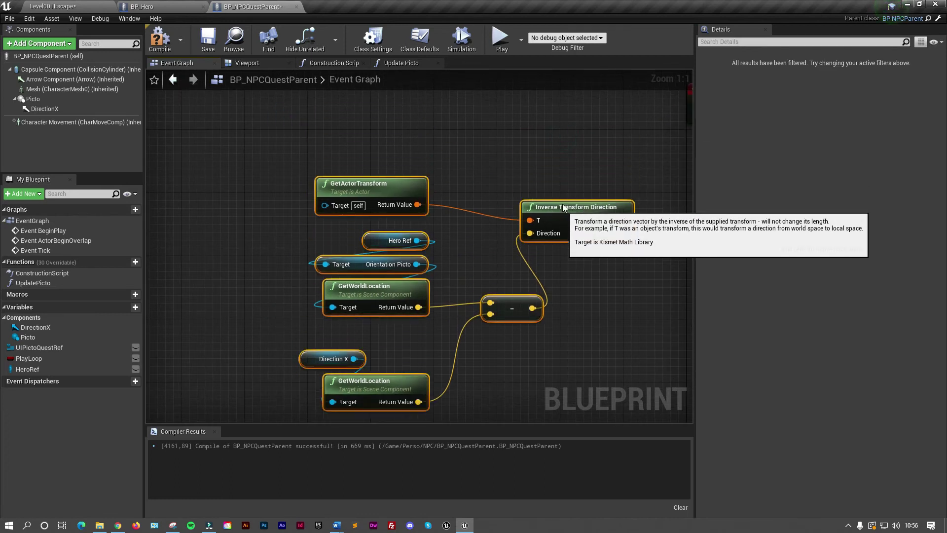
left_click(490, 167)
right_click(493, 166)
left_click(486, 160)
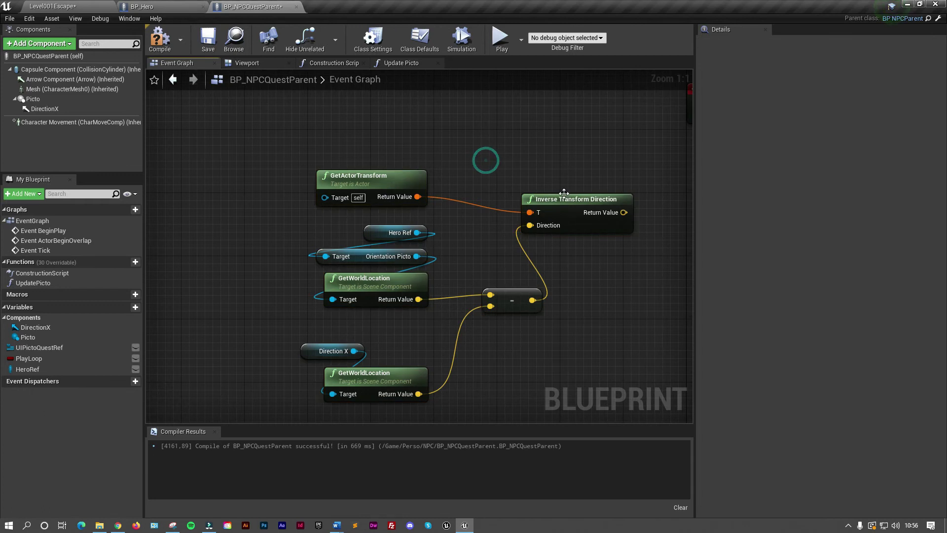
left_click(620, 197)
mouse_move(616, 268)
right_mouse_down()
mouse_move(429, 271)
mouse_move(480, 272)
right_mouse_up()
scroll(477, 299, "down", 3)
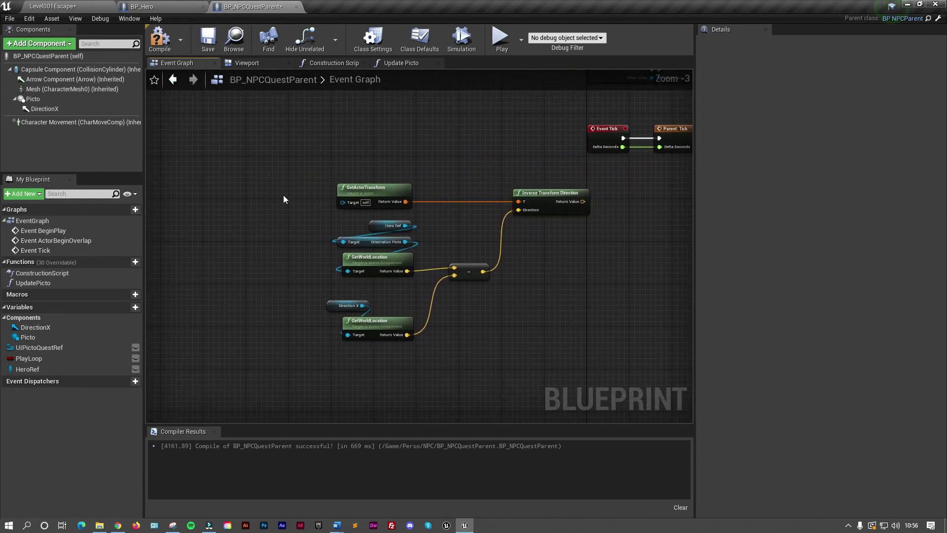
left_click_drag(283, 194, 559, 345)
left_click_drag(559, 208, 395, 208)
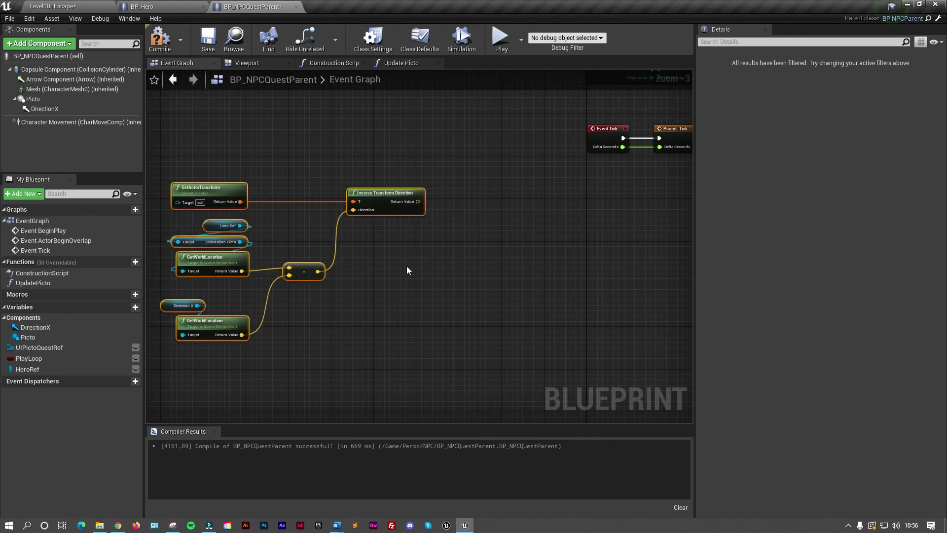
Add a Make Rot from X node fed by Inverse Transform Direction's result
left_click_drag(417, 202, 452, 202)
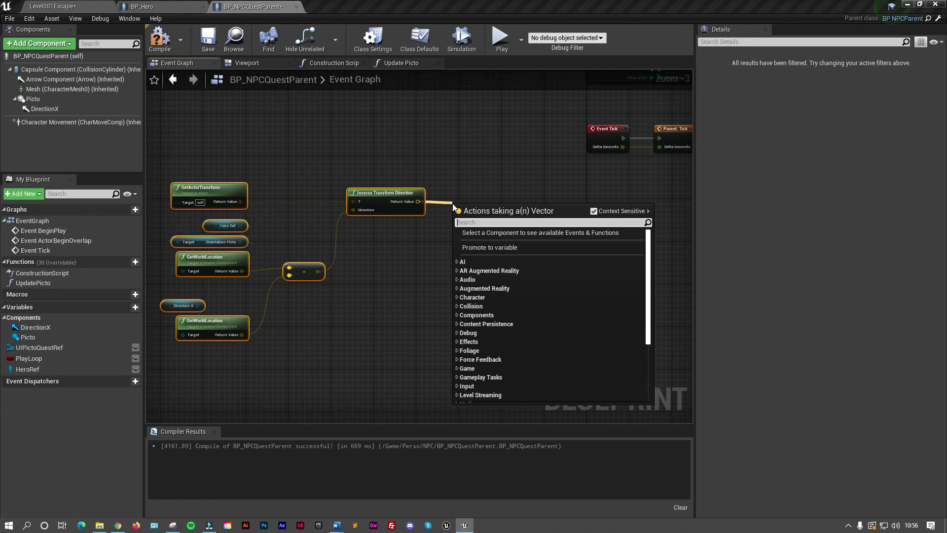
type("Mak")
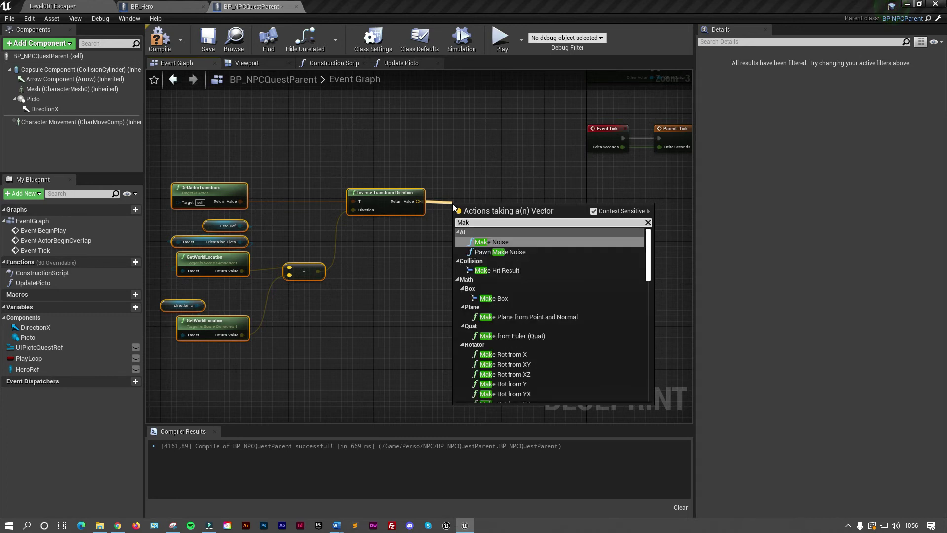
type("eRo")
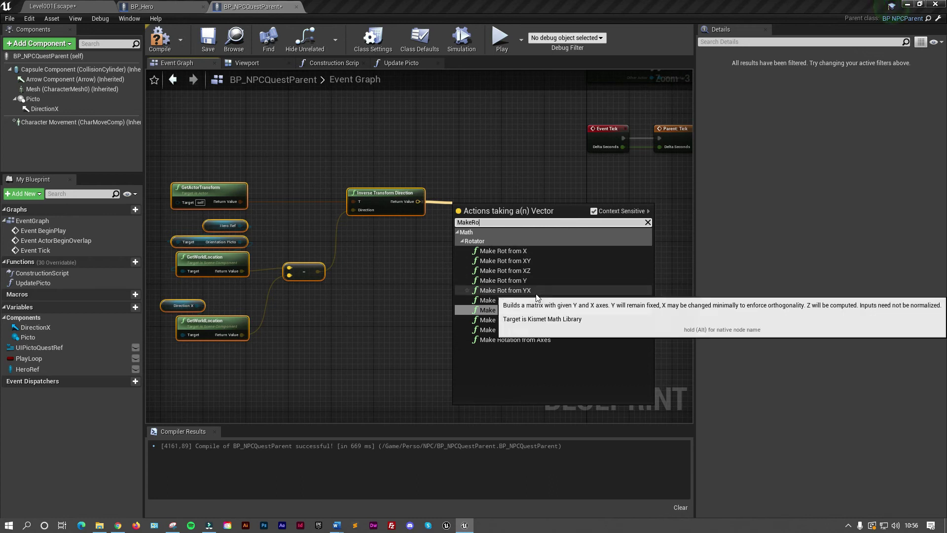
left_click(520, 251)
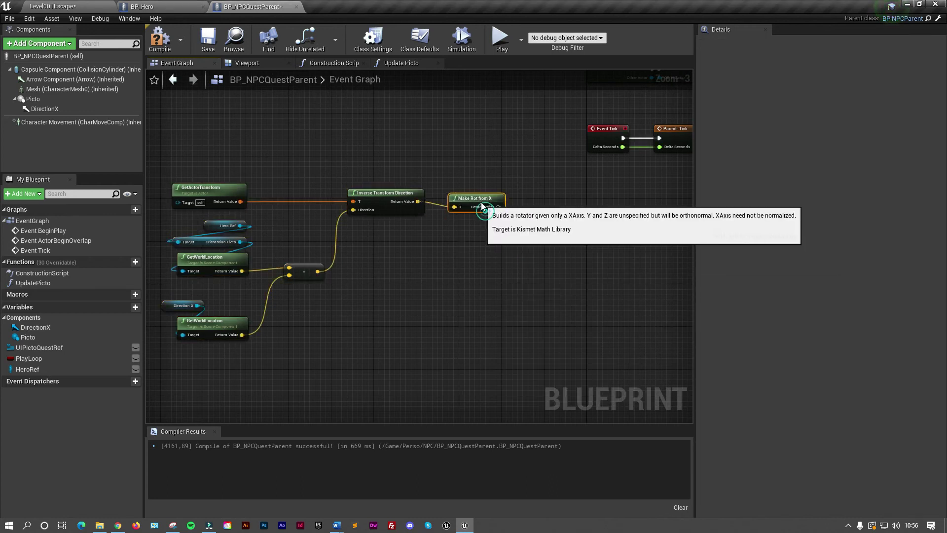
right_click_drag(516, 223, 422, 229)
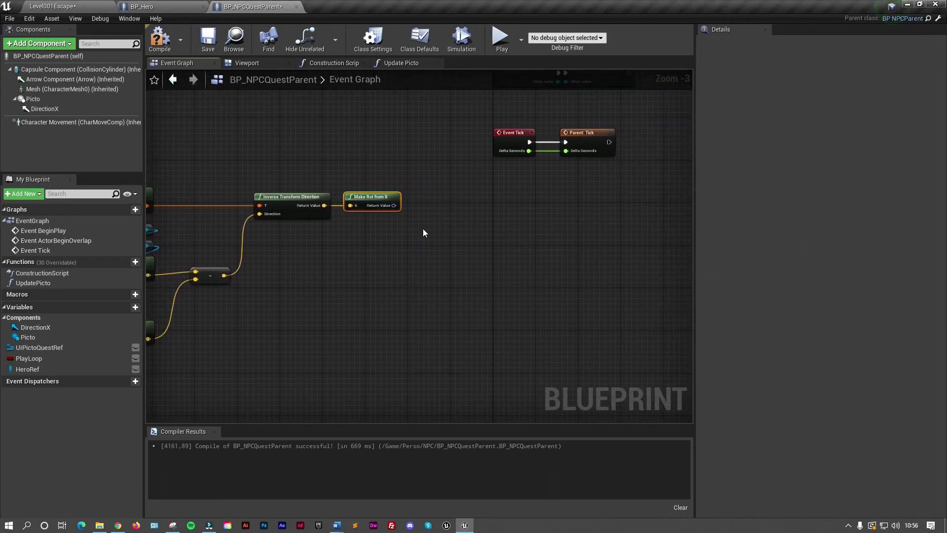
Split Make Rot from X's Return Value with a new Break Rotator node
left_click_drag(393, 205, 421, 208)
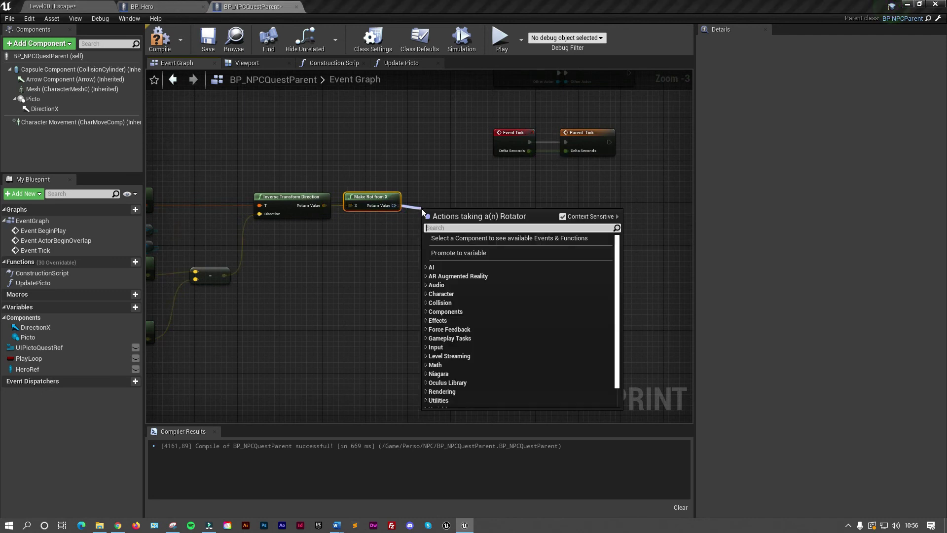
type("break ro")
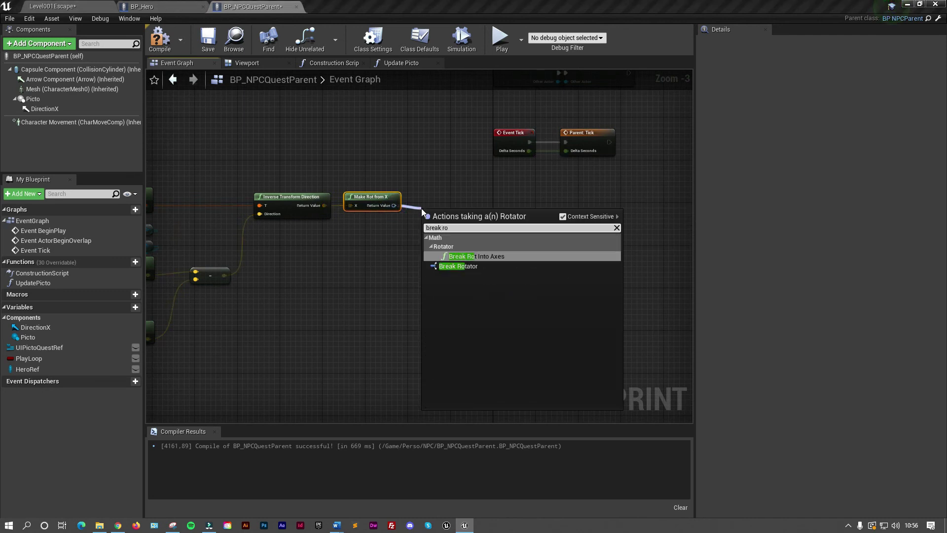
left_click(464, 268)
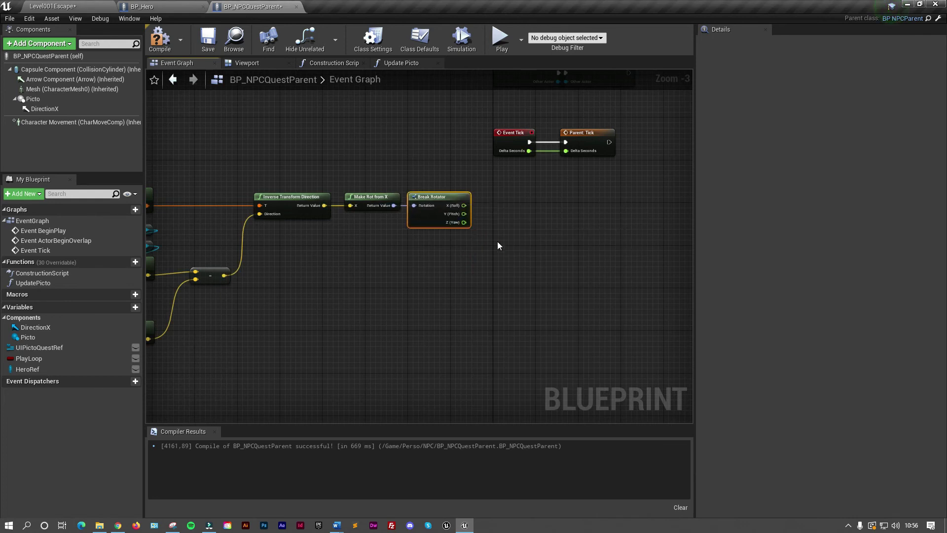
right_click_drag(496, 251, 421, 260)
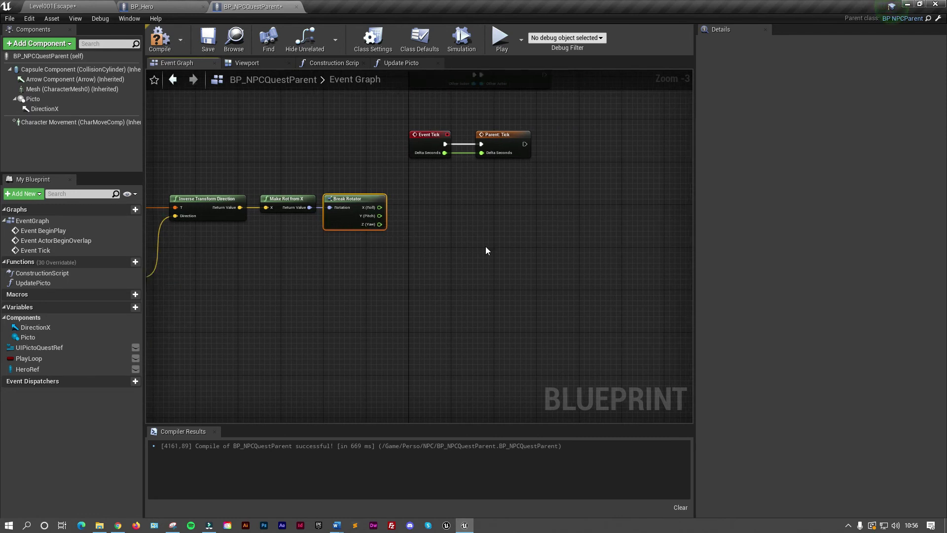
Add a Make Rotator whose Z (Yaw) input takes Break Rotator's Z (Yaw) output
left_click_drag(379, 224, 419, 225)
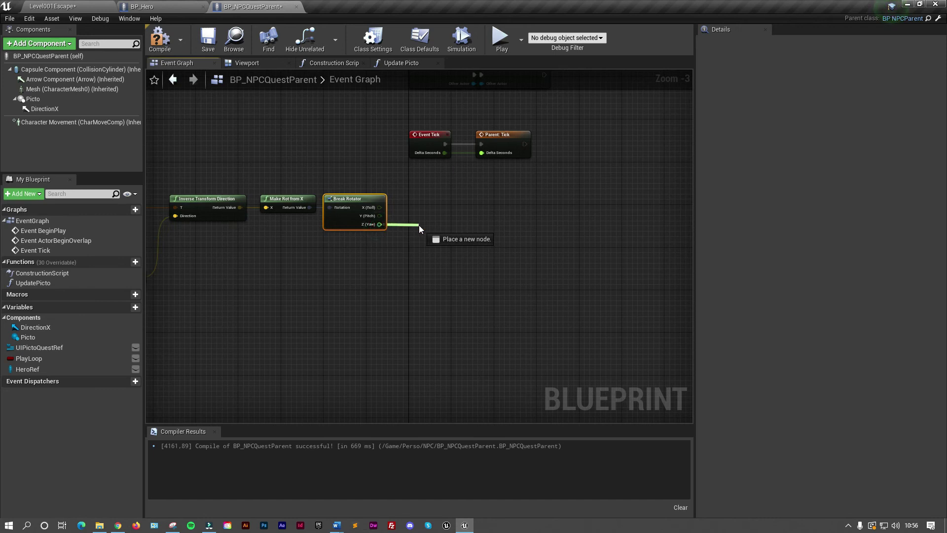
type("make roat")
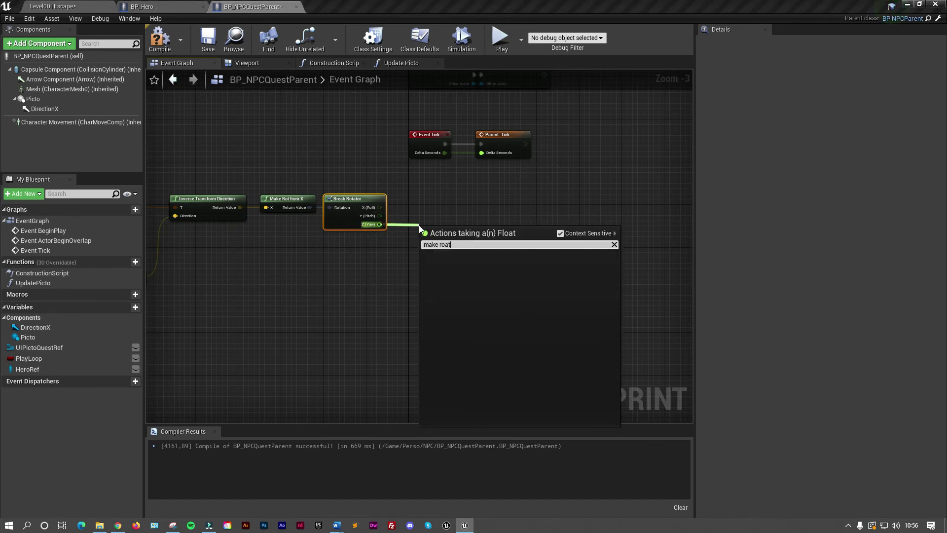
key("BackSpace")
key("BackSpace")
type("t")
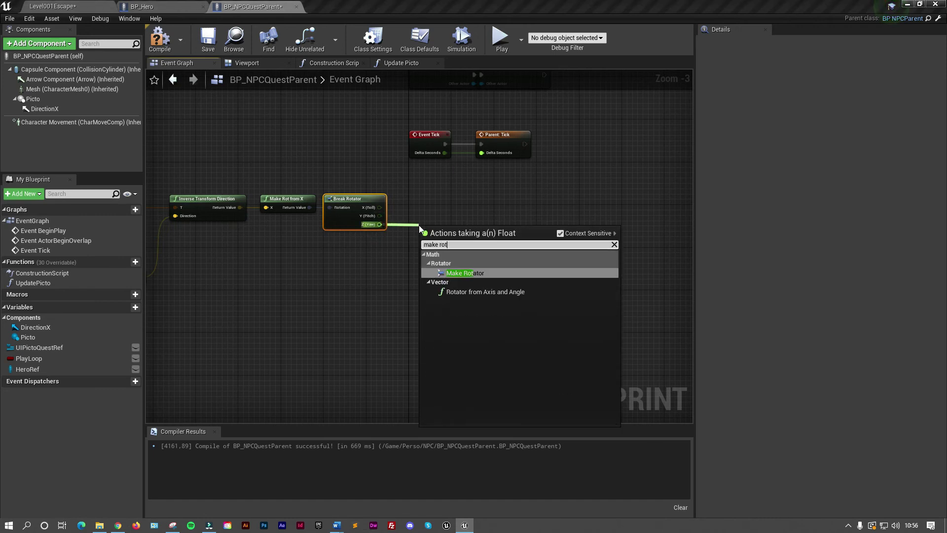
left_click(460, 272)
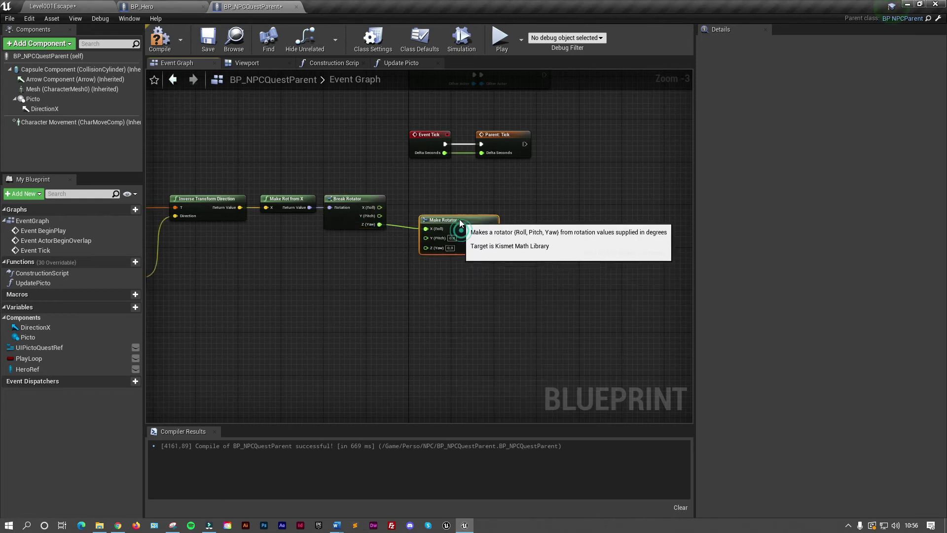
mouse_move(380, 225)
left_mouse_down()
mouse_move(425, 226)
mouse_move(427, 198)
left_mouse_up()
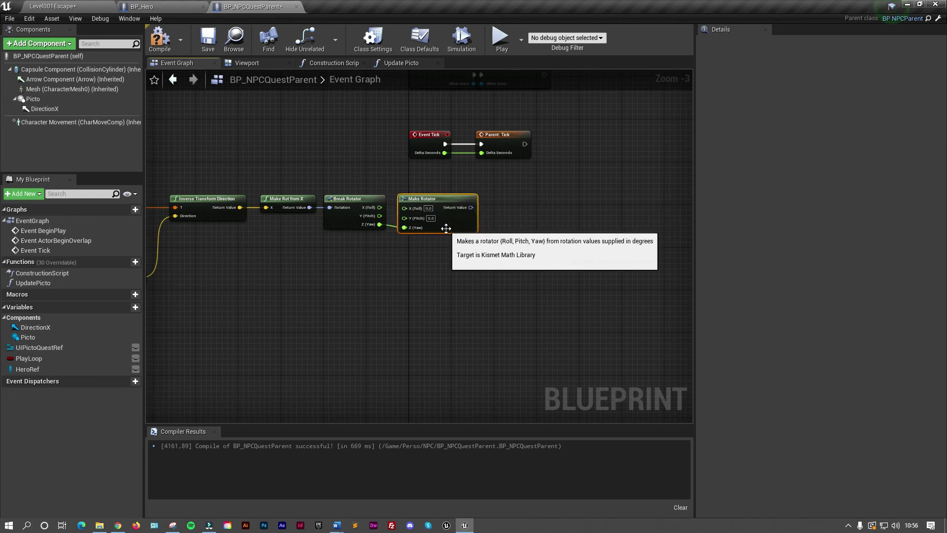
right_click_drag(459, 269, 353, 274)
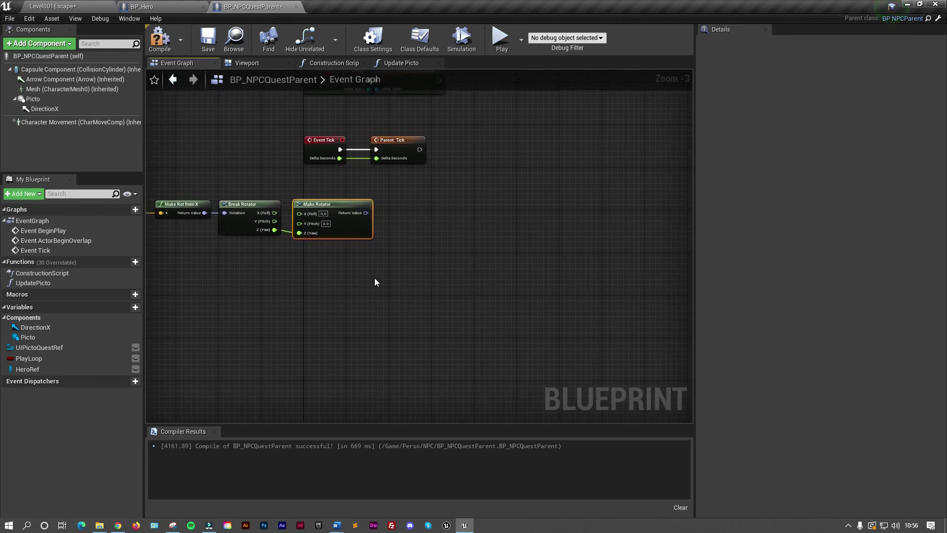
right_click_drag(425, 227, 416, 270)
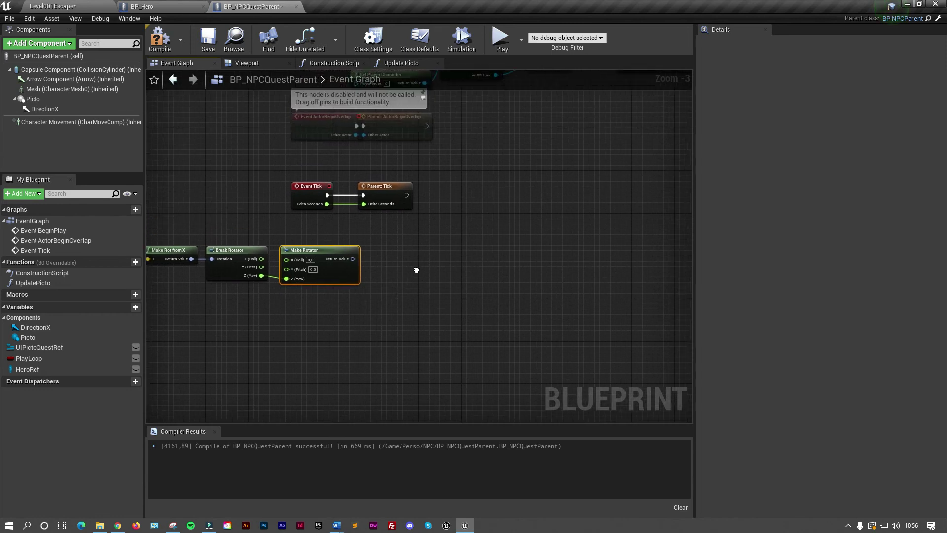
Add a SetRelativeRotation node on a Picto reference, executed right after Parent: Tick
left_click_drag(44, 100, 366, 158)
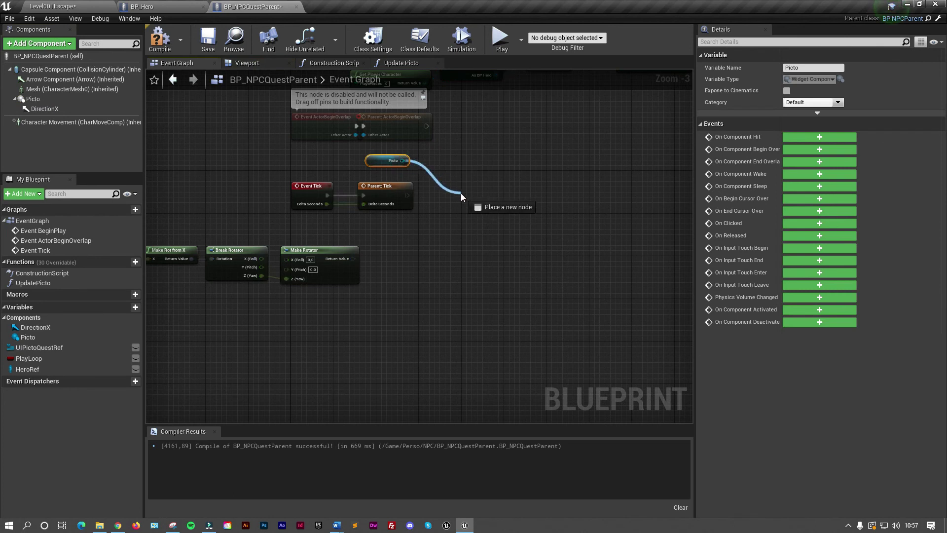
left_click_drag(404, 160, 461, 194)
type("set realti")
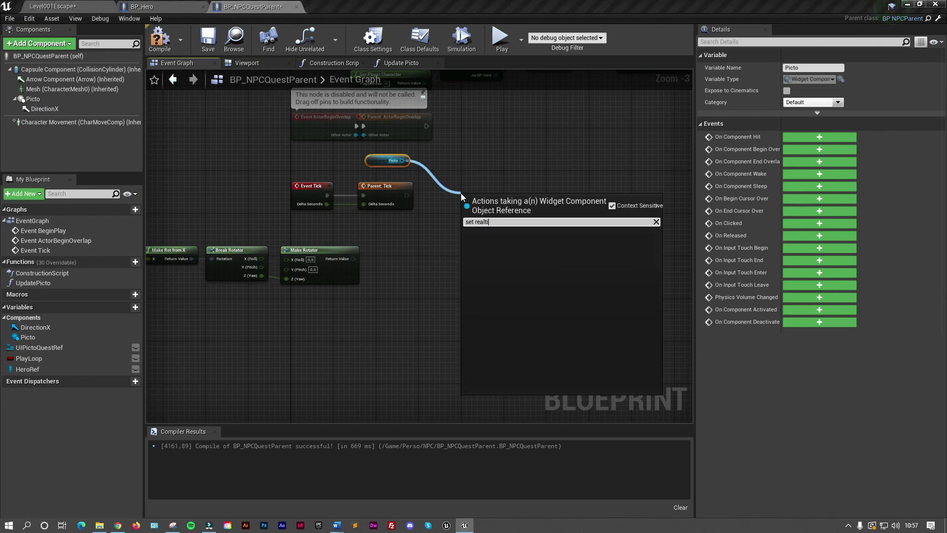
type("ve rotation")
key("BackSpace")
key("BackSpace")
key("BackSpace")
key("BackSpace")
key("BackSpace")
key("BackSpace")
key("BackSpace")
key("BackSpace")
key("BackSpace")
key("BackSpace")
key("BackSpace")
type("la")
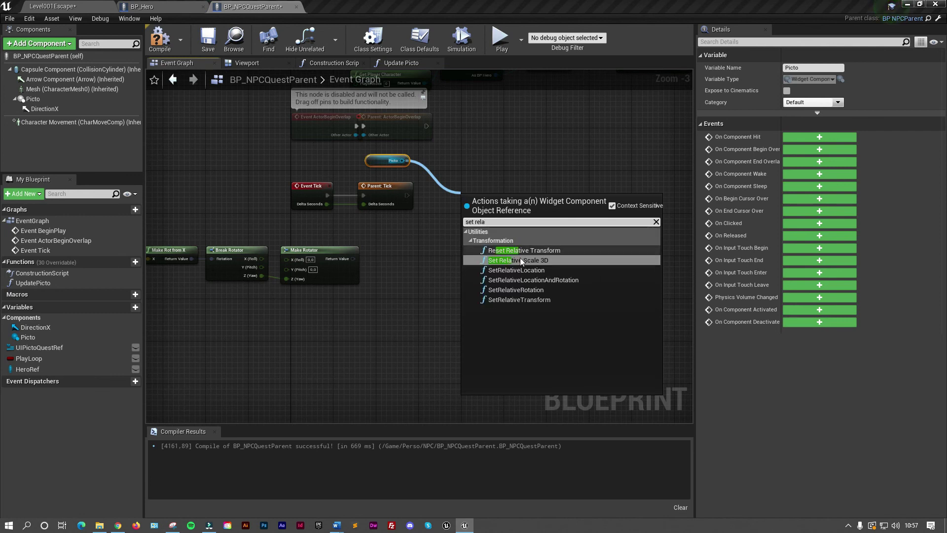
left_click(523, 289)
left_click_drag(496, 192, 474, 182)
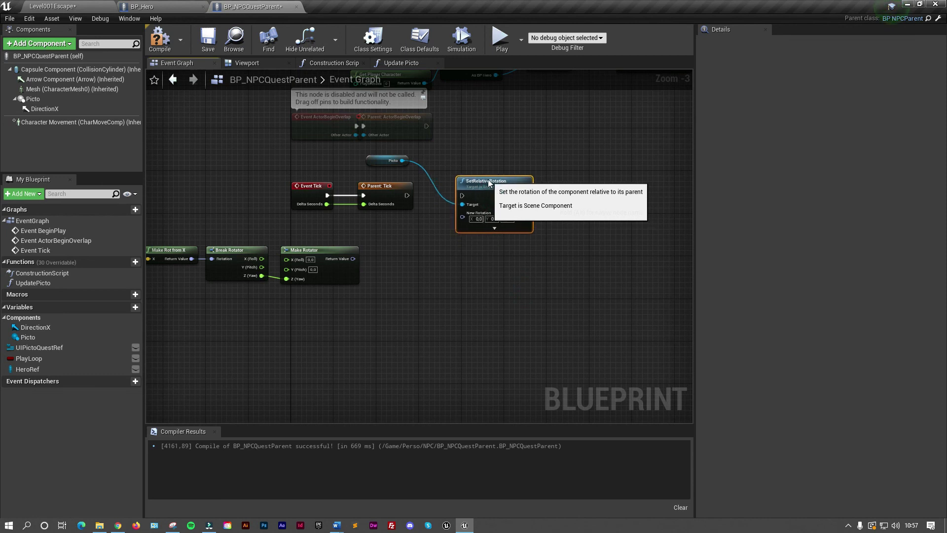
left_click_drag(407, 196, 447, 196)
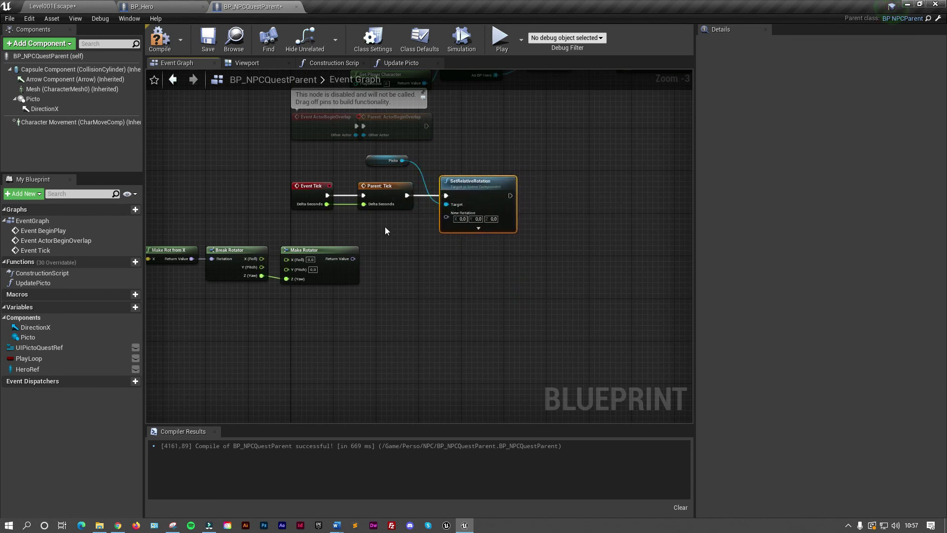
Feed Make Rotator's Return Value into SetRelativeRotation's New Rotation input
right_click_drag(385, 231, 403, 219)
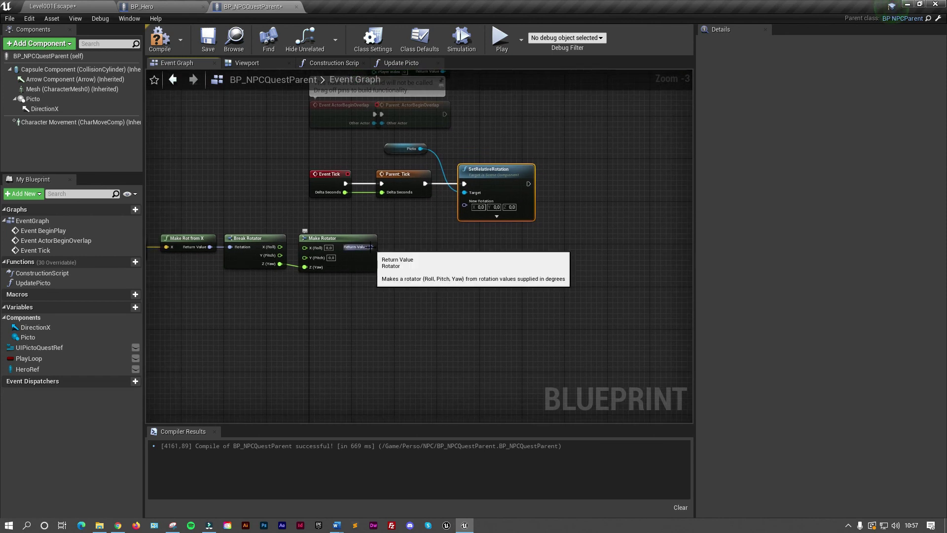
mouse_move(371, 247)
left_mouse_down()
mouse_move(419, 237)
mouse_move(465, 205)
left_mouse_up()
mouse_move(398, 302)
right_mouse_down()
mouse_move(499, 301)
mouse_move(448, 338)
right_mouse_up()
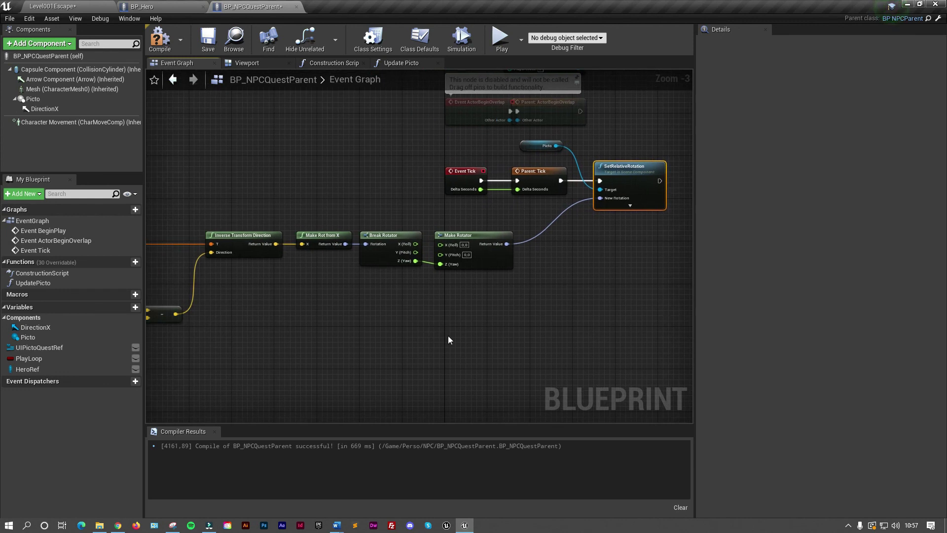
scroll(381, 354, "down", 1)
mouse_move(380, 353)
right_mouse_down()
mouse_move(430, 313)
mouse_move(422, 316)
right_mouse_up()
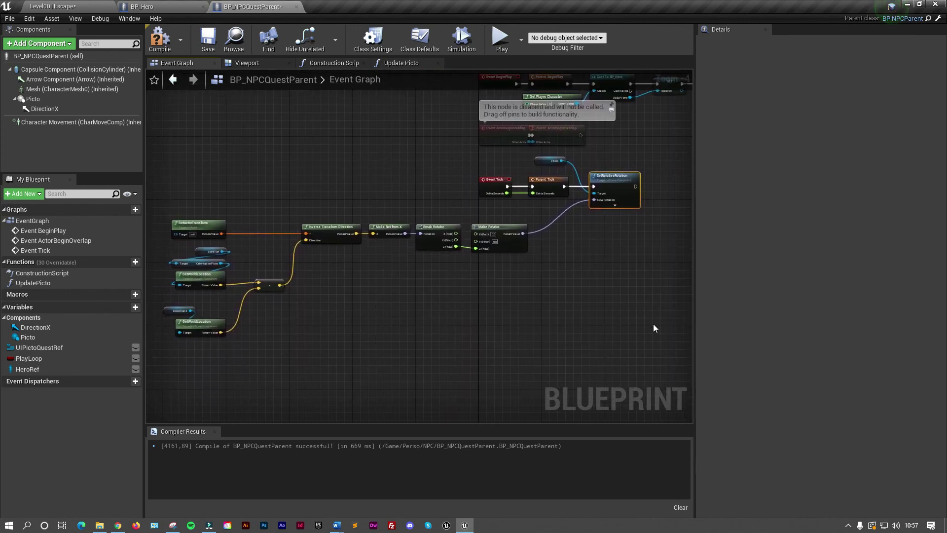
left_click_drag(694, 324, 844, 324)
scroll(535, 321, "up", 1)
right_click_drag(483, 326, 619, 333)
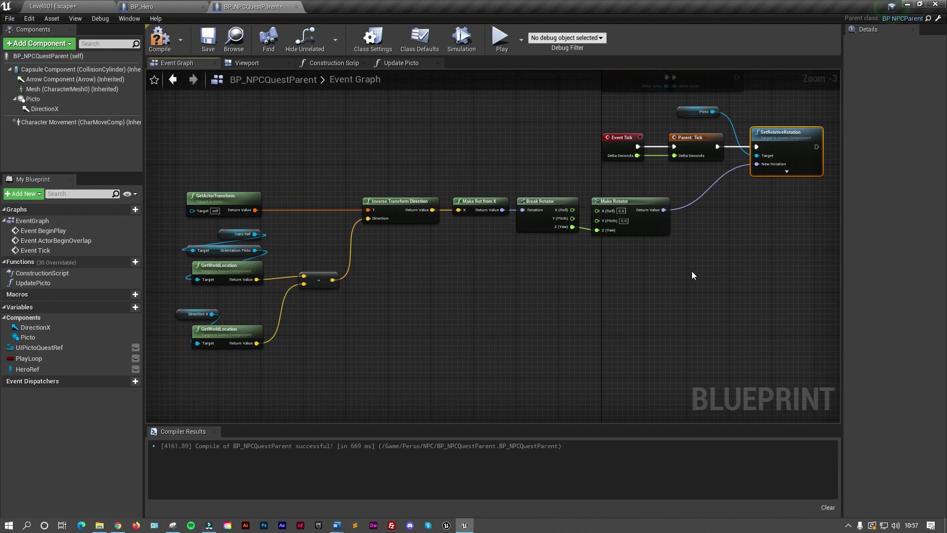
Compile and save BP_NPCQuestParent, then play the level to test Picto's rotation
left_click(165, 49)
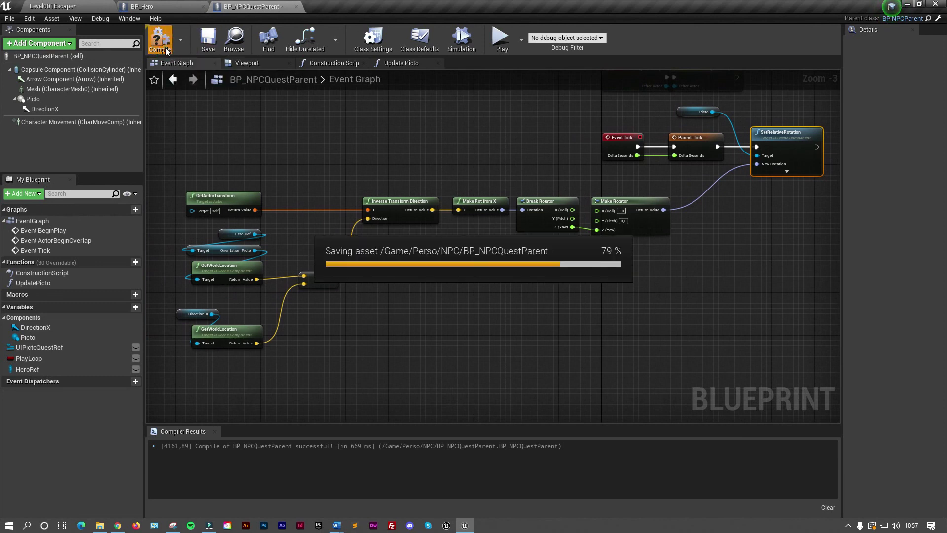
left_click(208, 44)
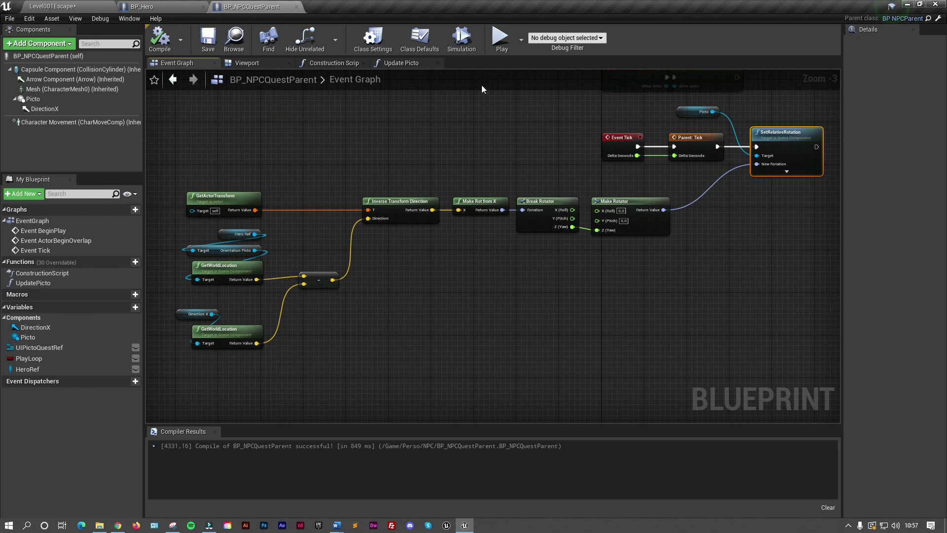
left_click(498, 42)
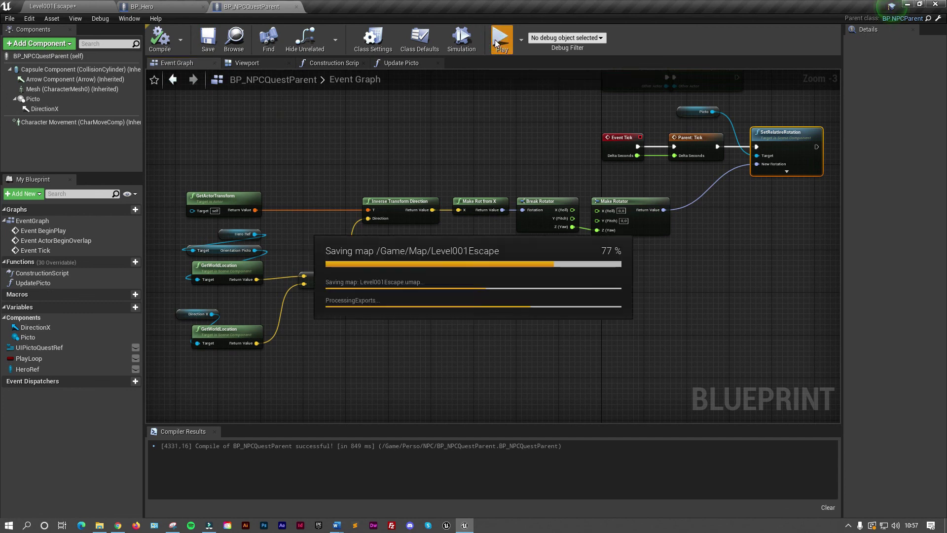